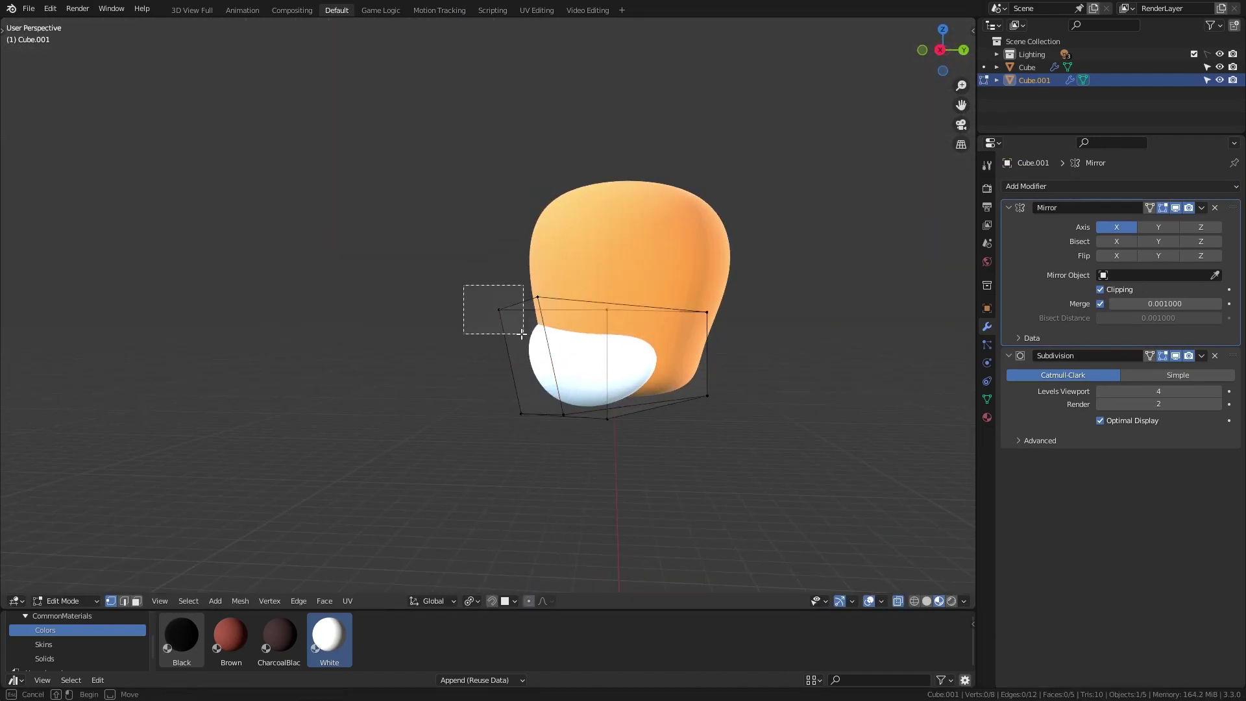
Box-select the muzzle's corner vertices to reshape the white muzzle.
drag(522, 334, 523, 334)
middle_drag(523, 335, 680, 399)
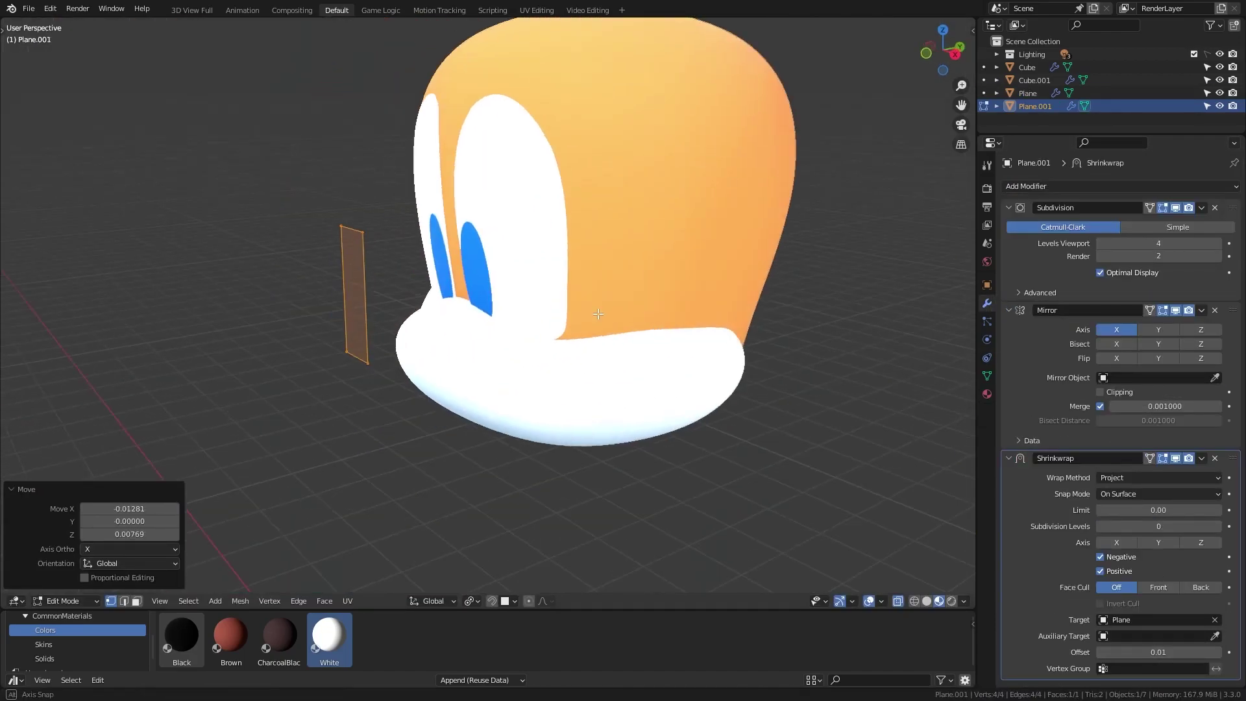
Box-select part of the eye shape to form the blue iris.
drag(227, 366, 368, 416)
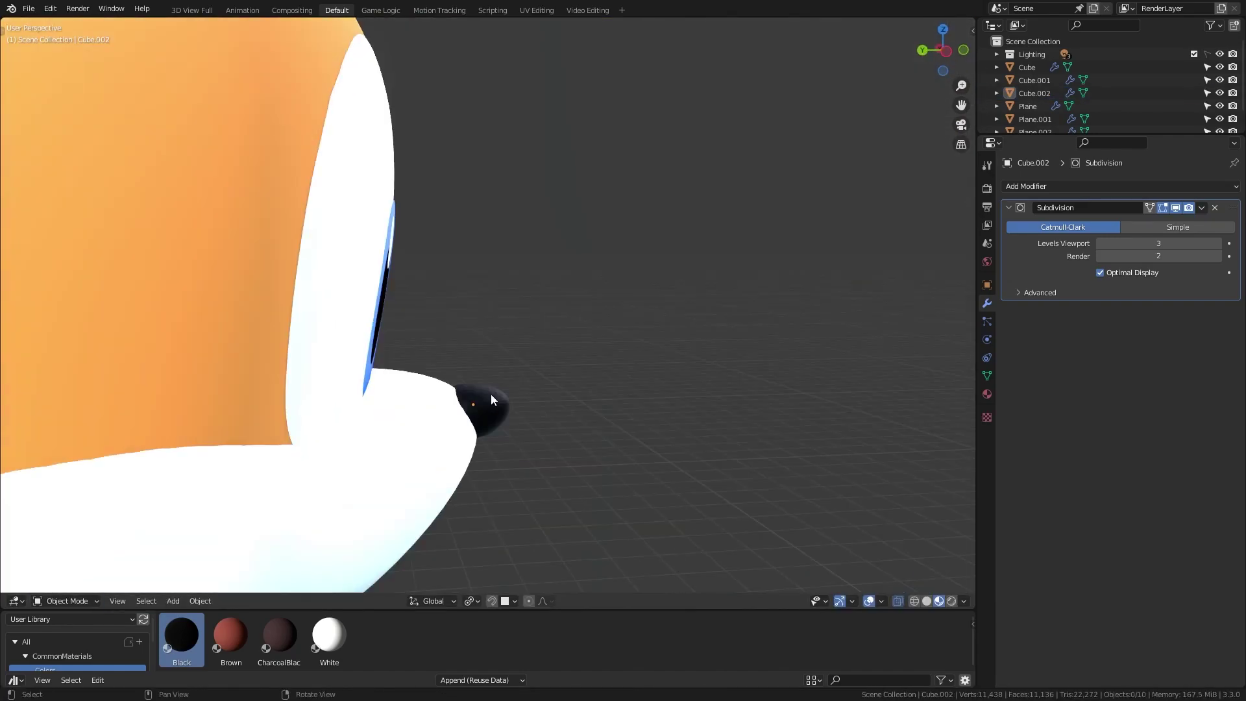
Search for Shade Smooth ('shad') to smooth the black nose.
key(F3)
text(shad)
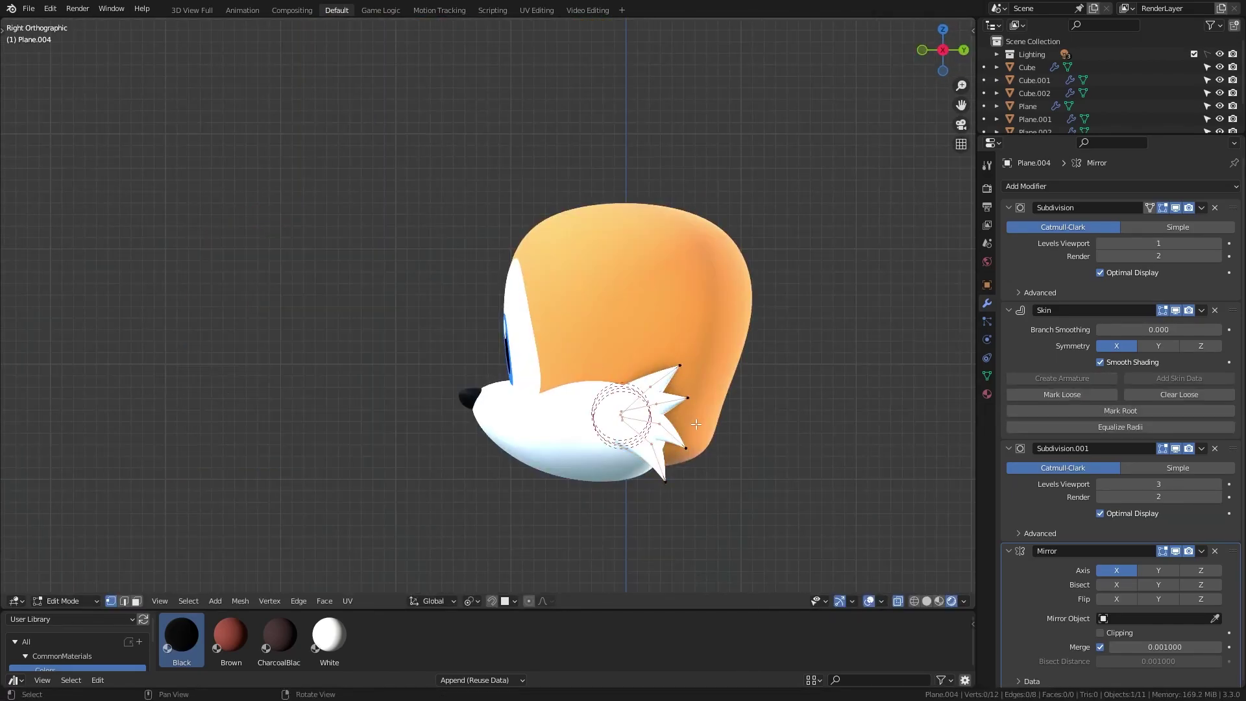
Select all cheek fur vertices while viewing the head from the front.
key(a)
middle_drag(695, 424, 733, 432)
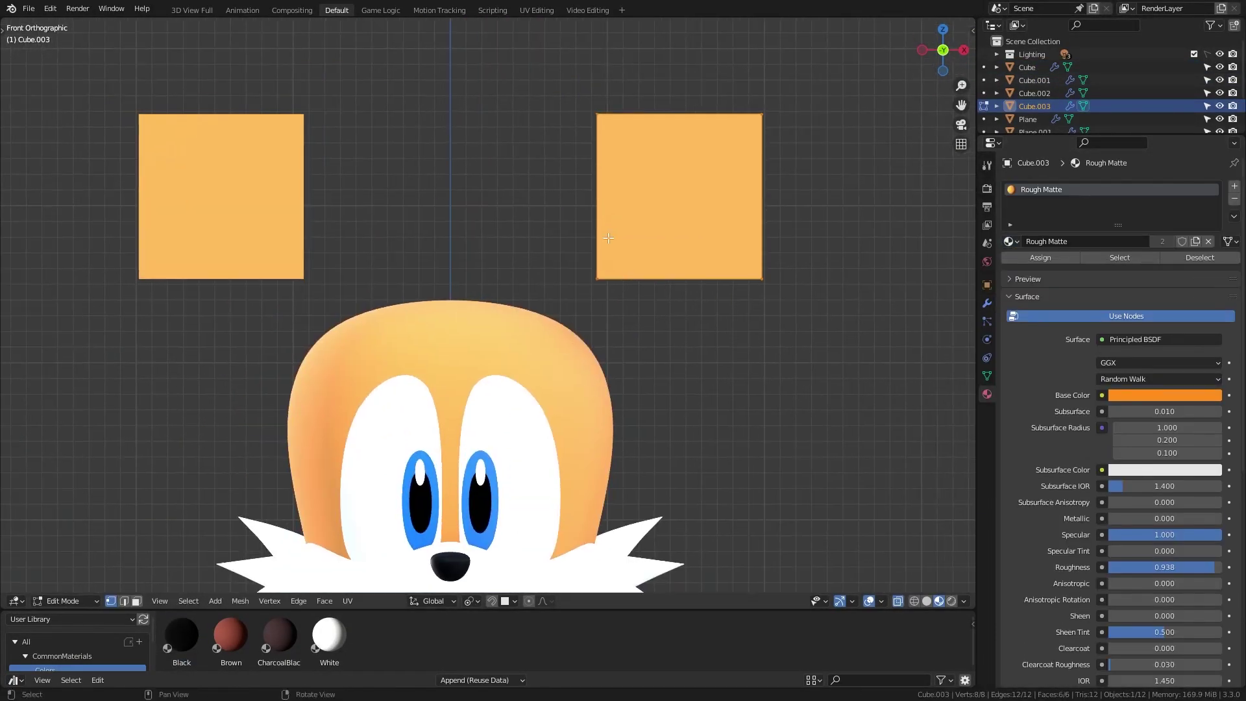
Move the ear squares down onto the head and select their top corners.
key(g)
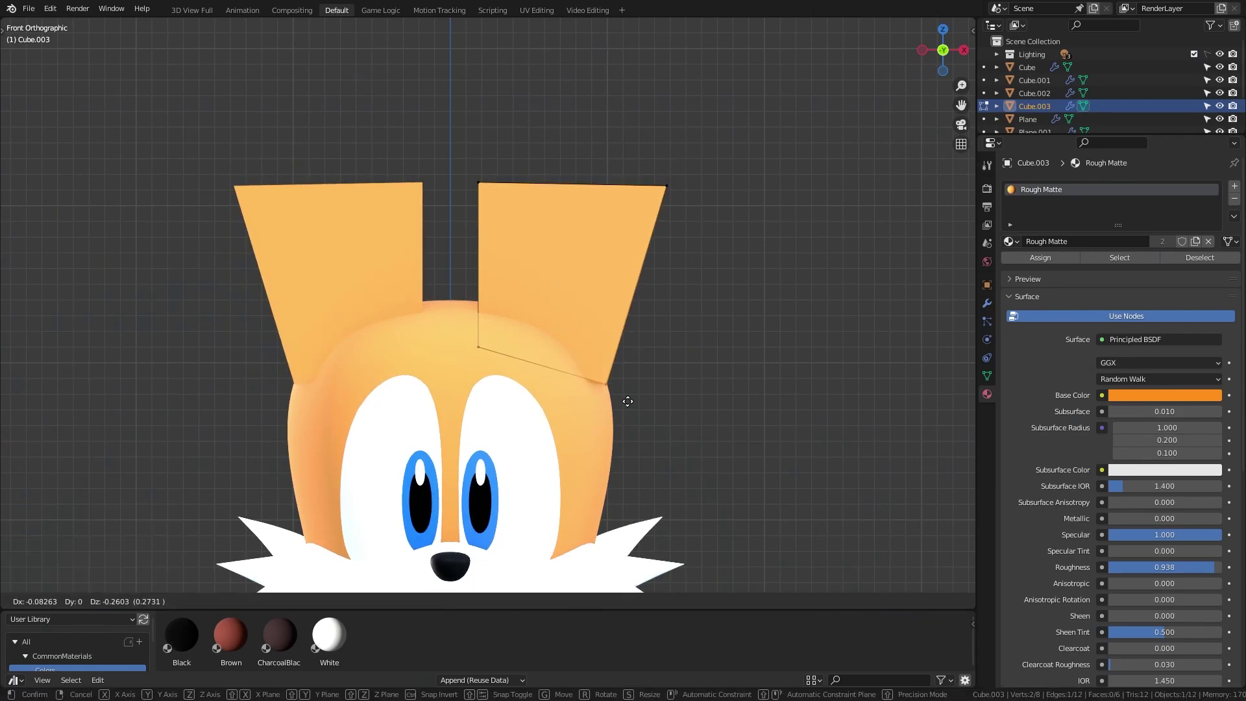
drag(329, 152, 384, 223)
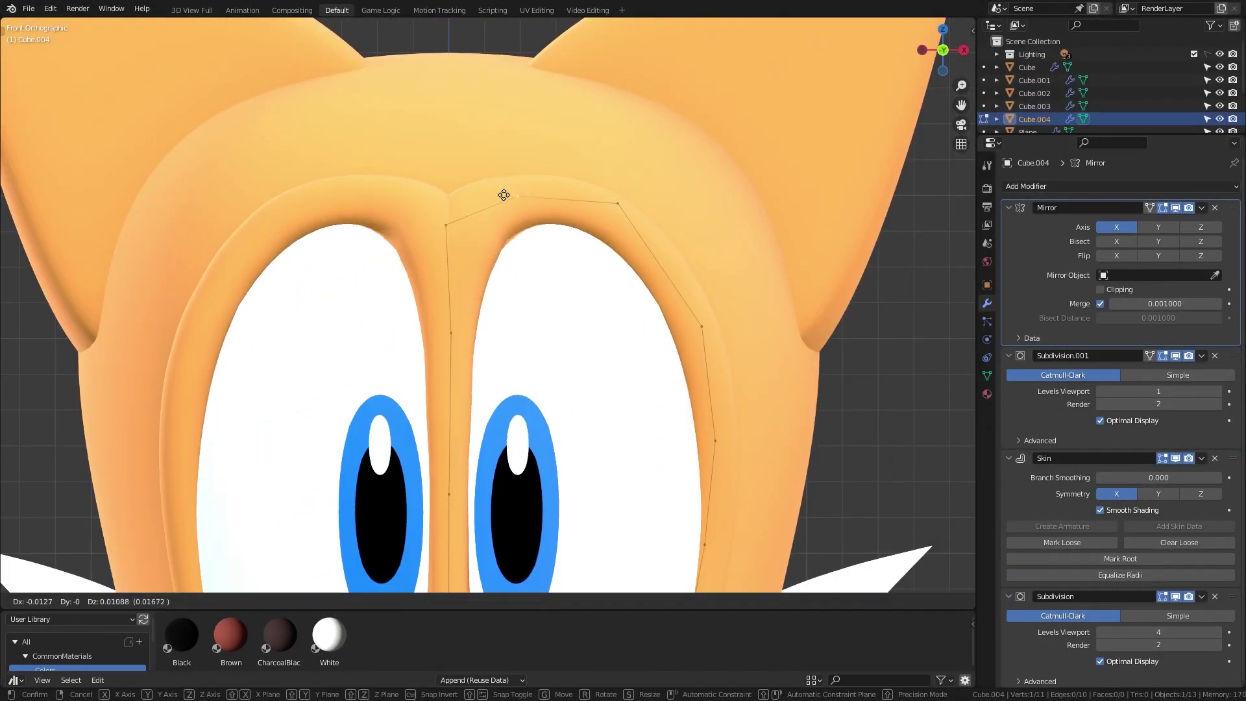
Move the brow vertices along Y and hide a stray vertex.
click(504, 195)
middle_drag(331, 176, 570, 323)
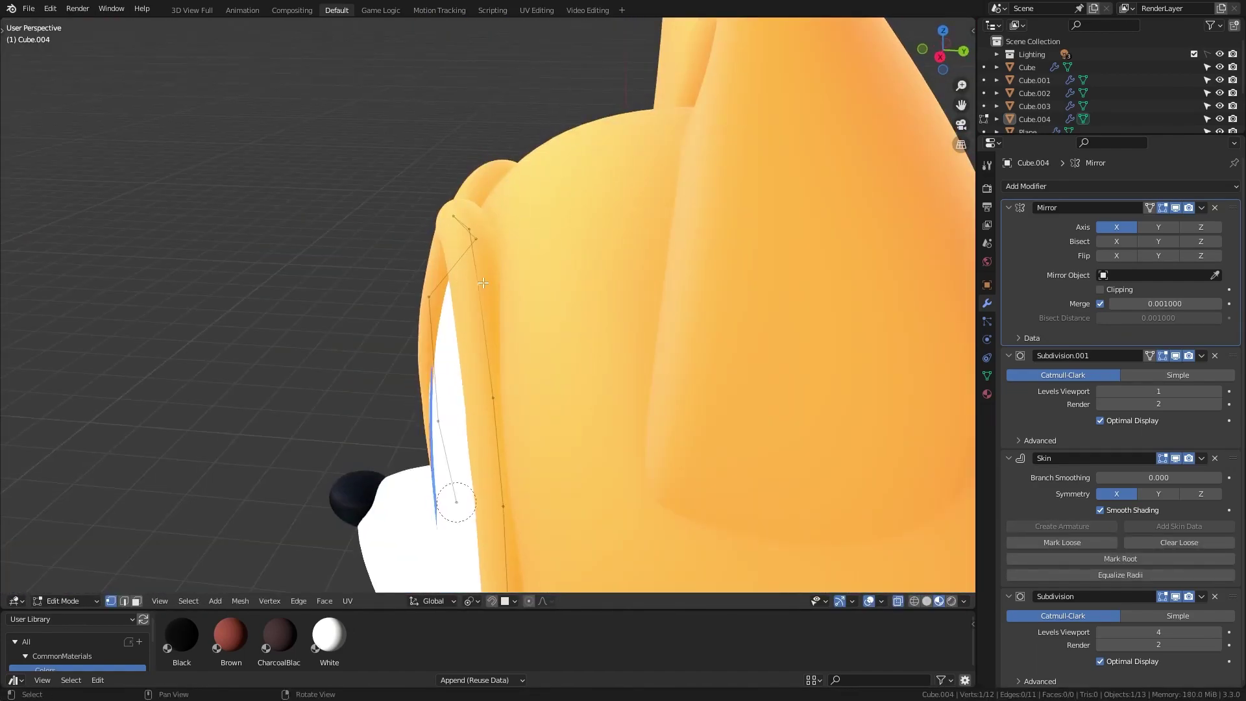
middle_drag(483, 283, 467, 137)
key(g)
key(y)
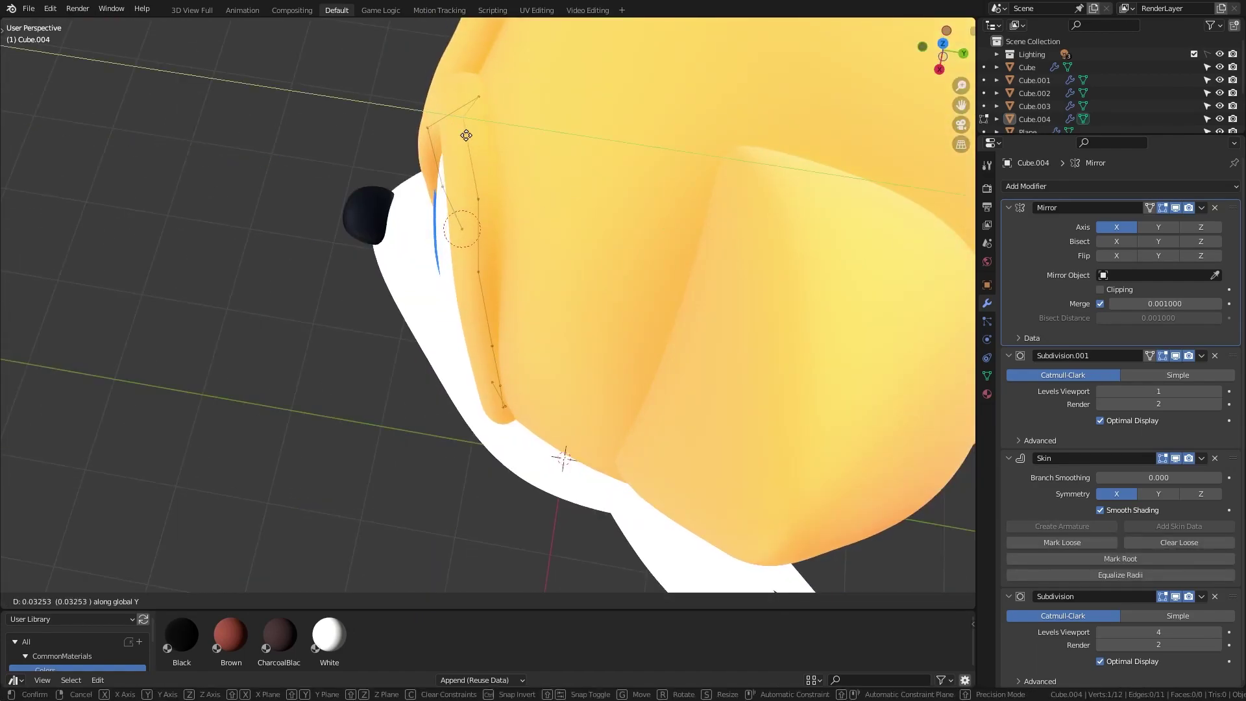
key(h)
key(KP_1)
Reposition the remaining brow vertices so the rim hugs the eye patch.
scroll(583, 119, up, 5)
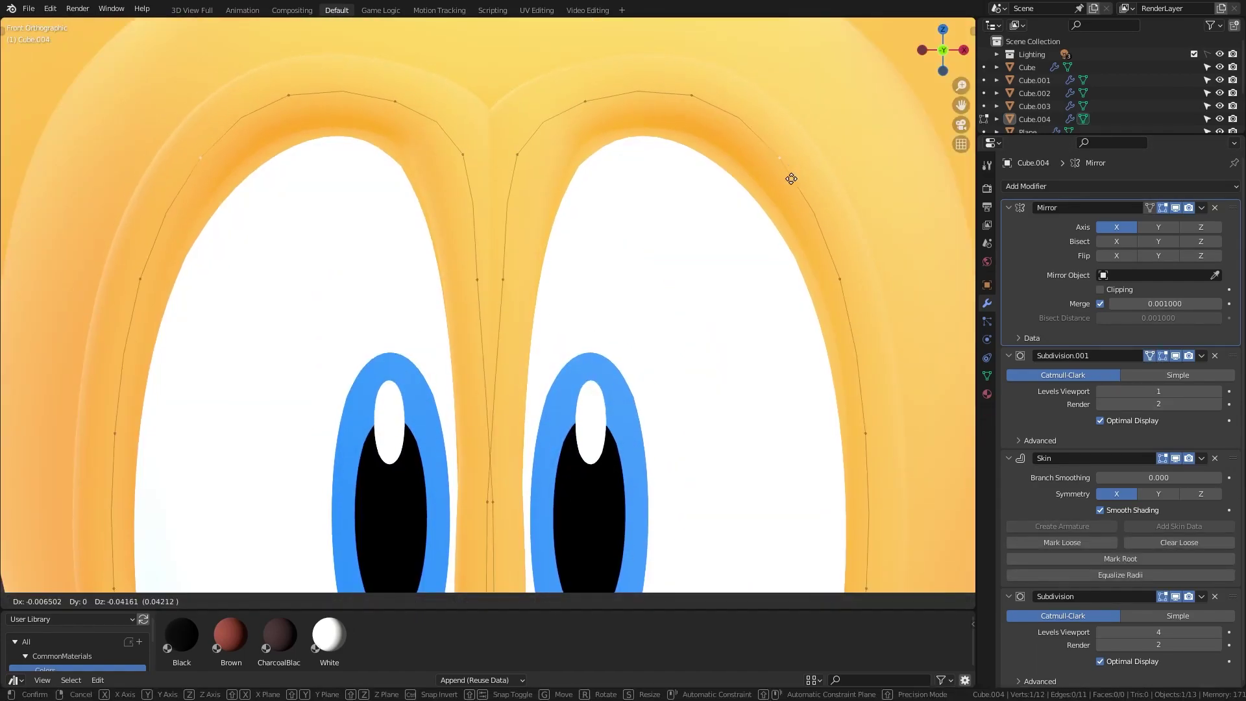
scroll(643, 127, down, 5)
key(g)
mouse_move(643, 127)
middle_down()
mouse_move(476, 217)
mouse_move(496, 219)
mouse_move(480, 389)
mouse_move(647, 321)
mouse_move(627, 432)
middle_up()
click(480, 231)
scroll(512, 259, down, 4)
Make a final brow vertex adjustment, return to Object Mode, and inspect the head.
scroll(626, 431, down, 5)
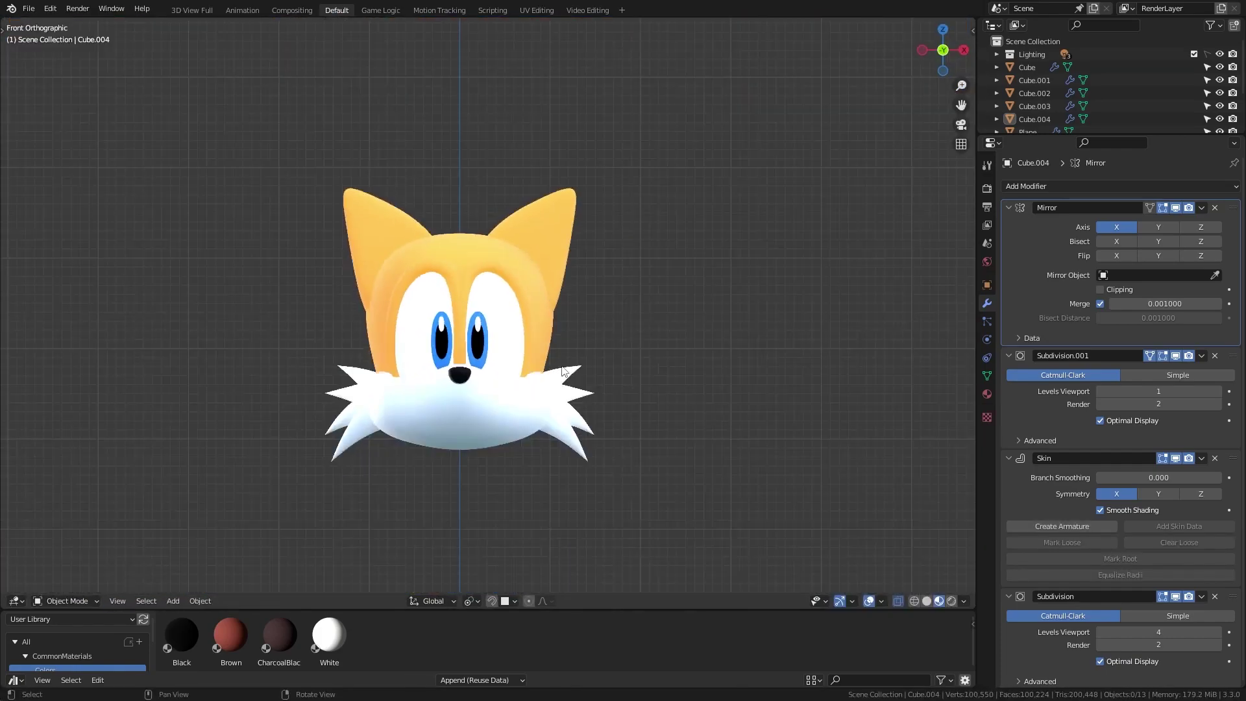
scroll(743, 430, up, 5)
middle_drag(743, 431, 454, 363)
key(g)
click(684, 541)
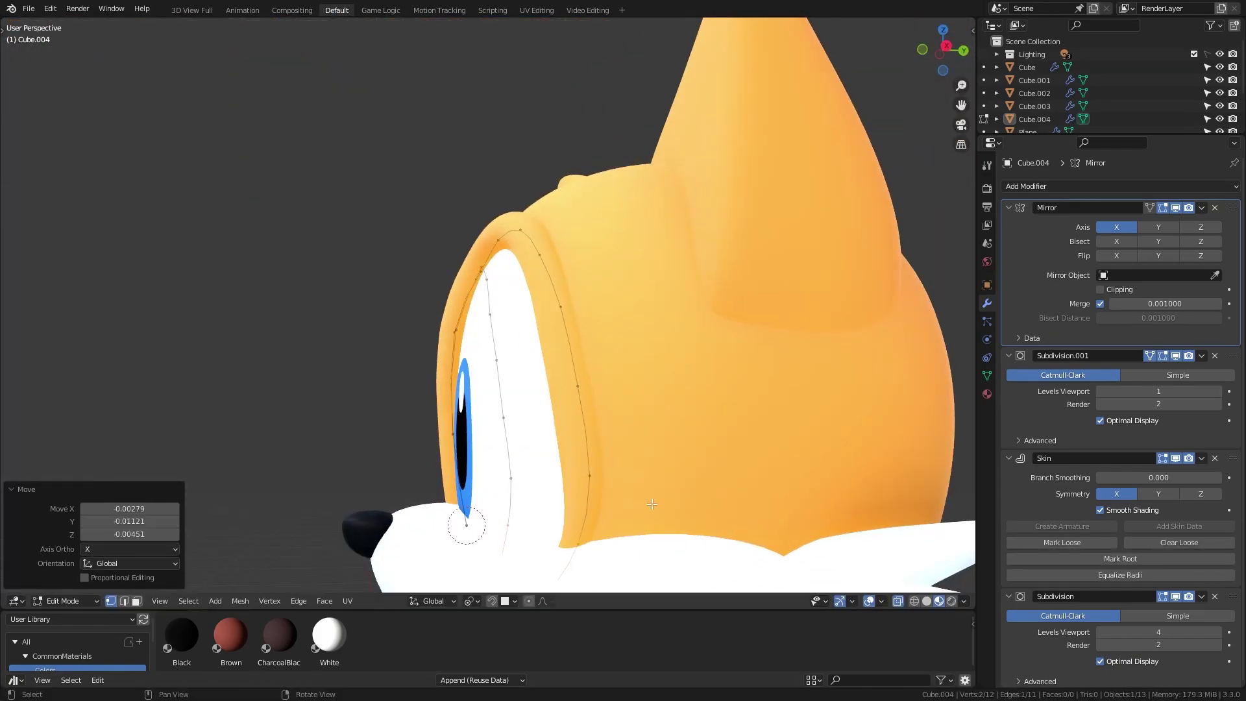
middle_drag(684, 541, 552, 390)
key(Tab)
scroll(483, 350, down, 4)
scroll(483, 351, up, 5)
mouse_move(483, 351)
middle_down()
mouse_move(635, 365)
mouse_move(524, 508)
mouse_move(566, 393)
middle_up()
scroll(524, 508, down, 5)
scroll(524, 282, up, 3)
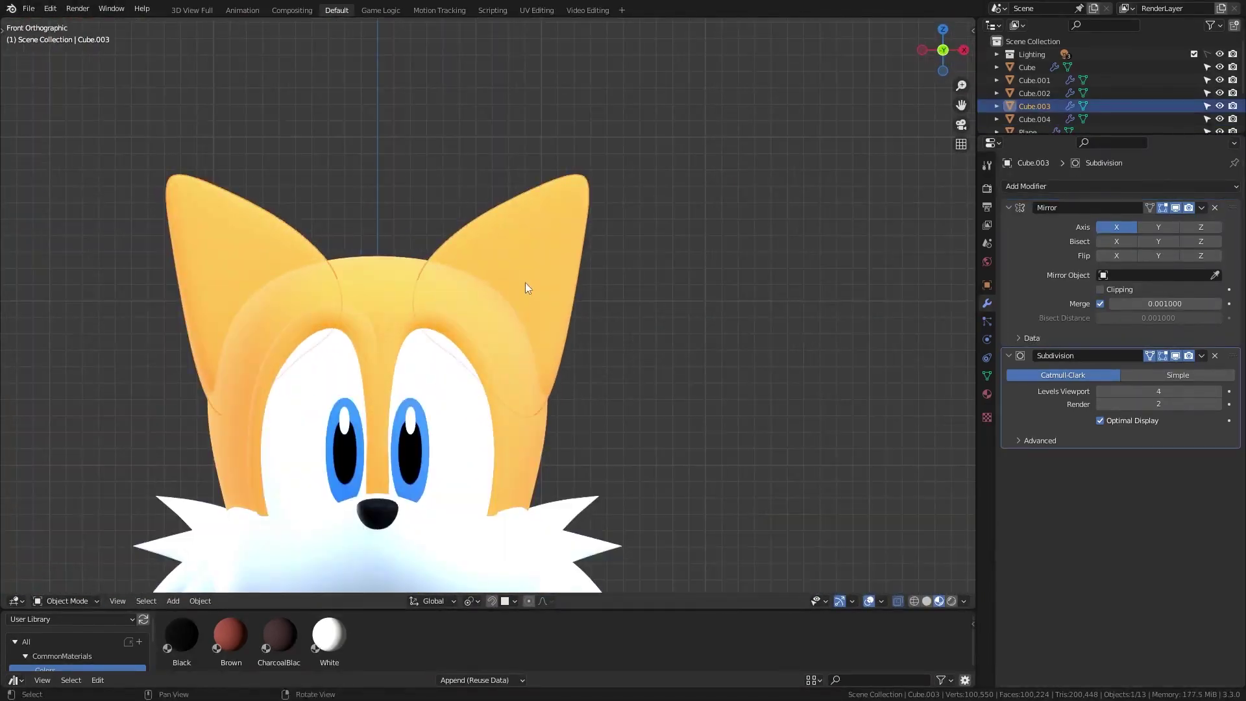
Create a white cutter copy of the ears and scale it up slightly.
key(ctrl+v)
key(n)
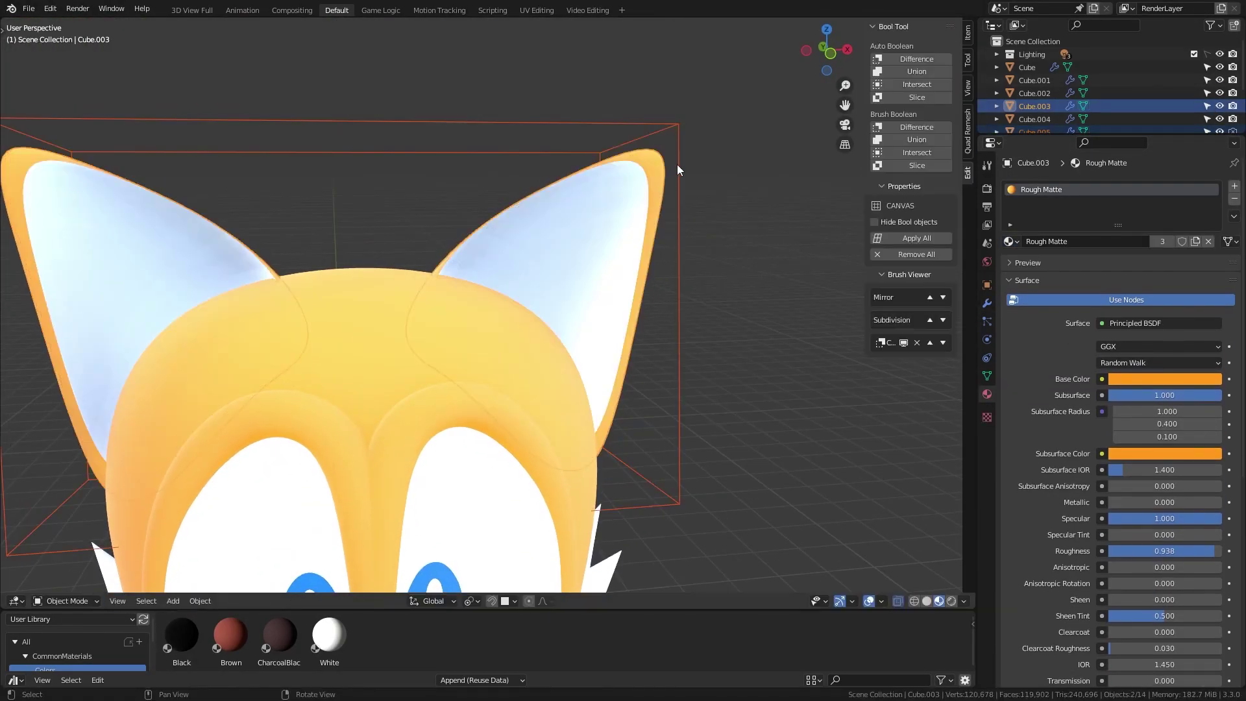
key(Tab)
mouse_move(731, 214)
middle_down()
mouse_move(776, 214)
mouse_move(721, 312)
middle_up()
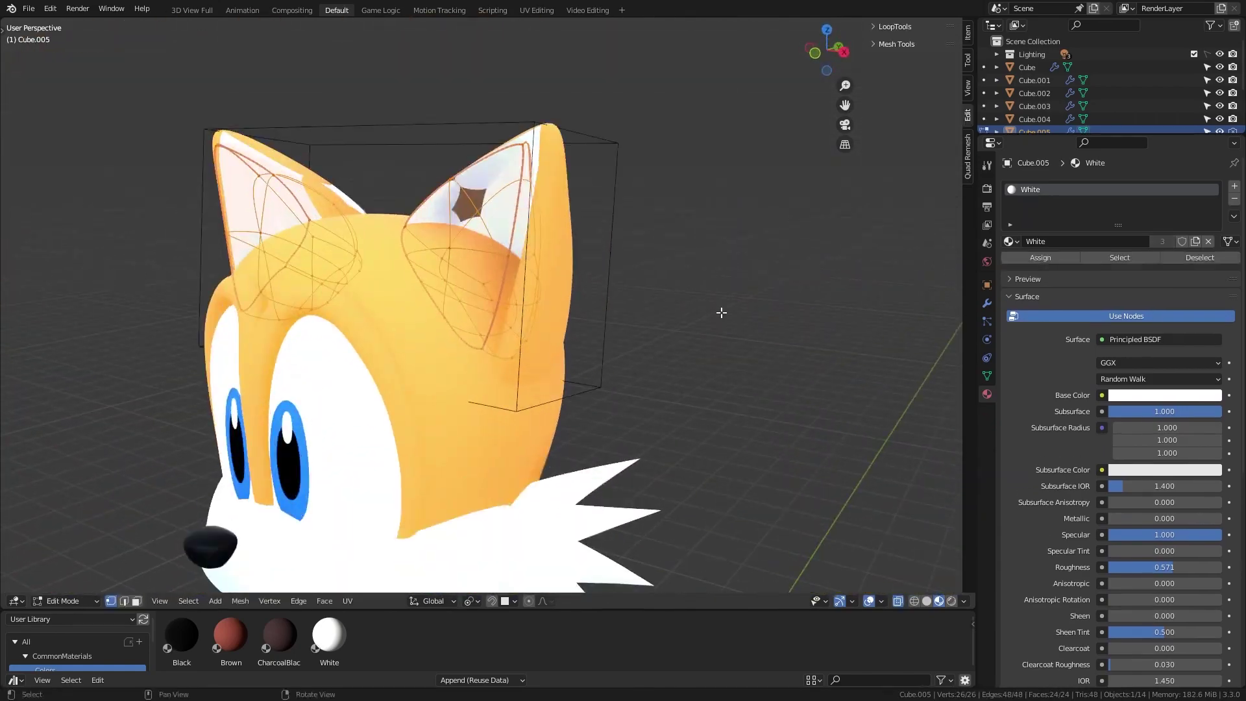
click(987, 303)
key(s)
click(703, 253)
scroll(703, 253, up, 2)
middle_drag(703, 253, 650, 212)
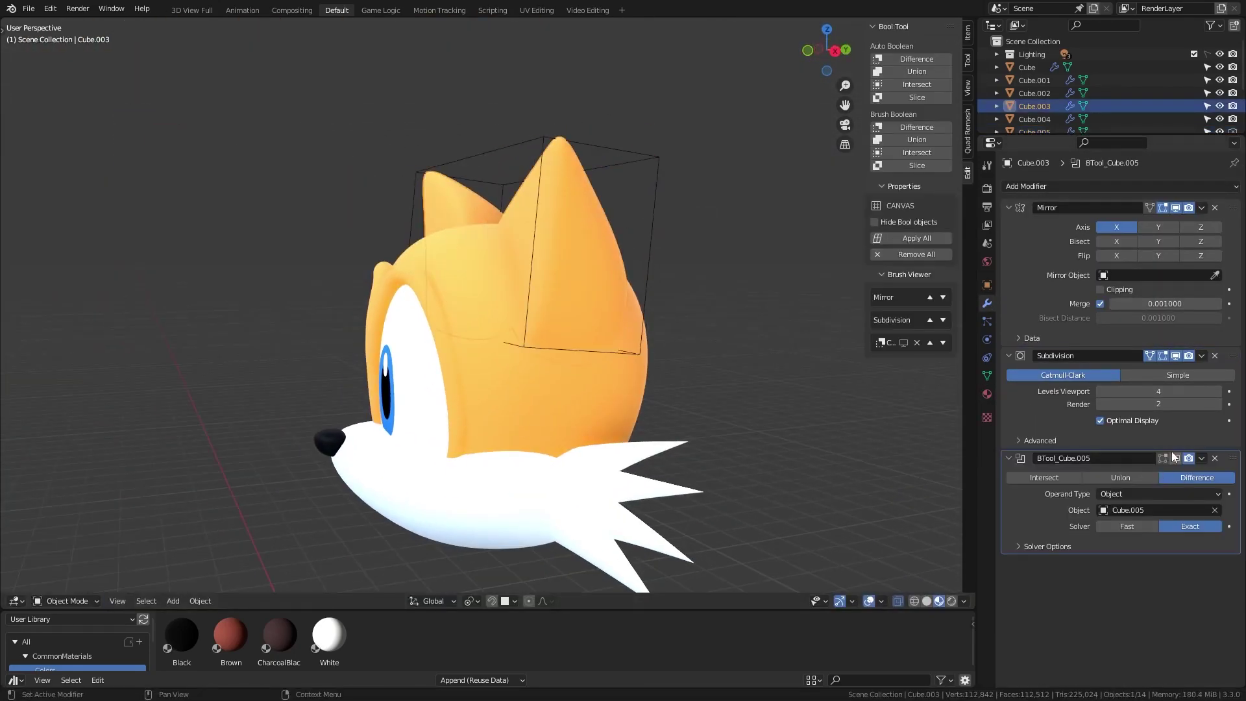
Show the ear boolean in the viewport and apply the cut, removing the cutter.
click(1174, 458)
scroll(671, 170, up, 3)
middle_drag(640, 132, 648, 306)
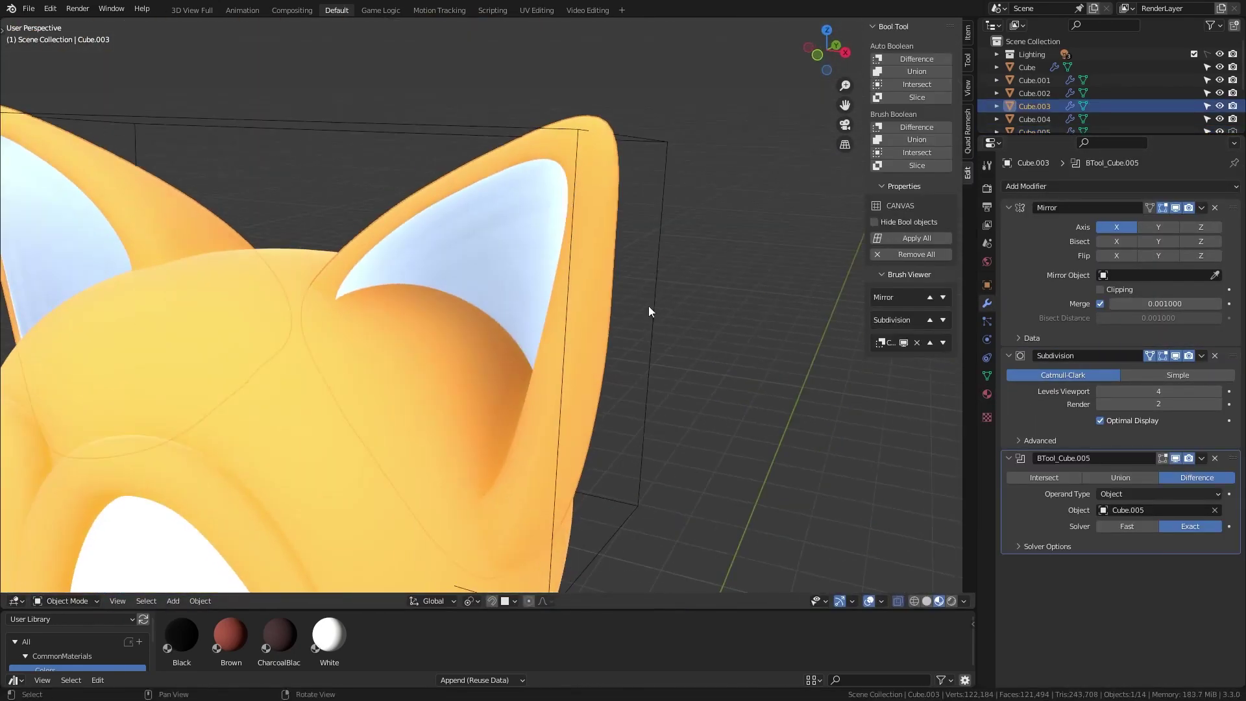
scroll(733, 328, down, 4)
click(916, 238)
click(426, 232)
scroll(426, 232, up, 4)
click(968, 129)
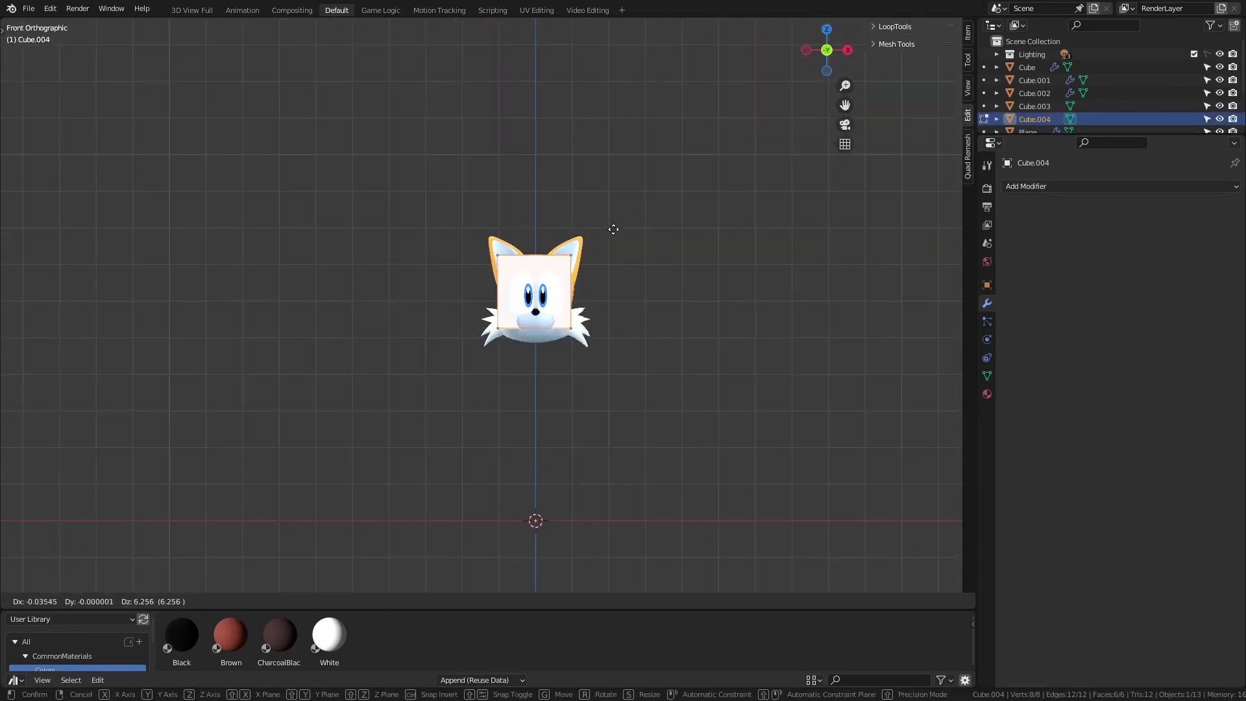
Smooth the new brow cube with a Subdivision modifier via Ctrl+3.
key(ctrl+3)
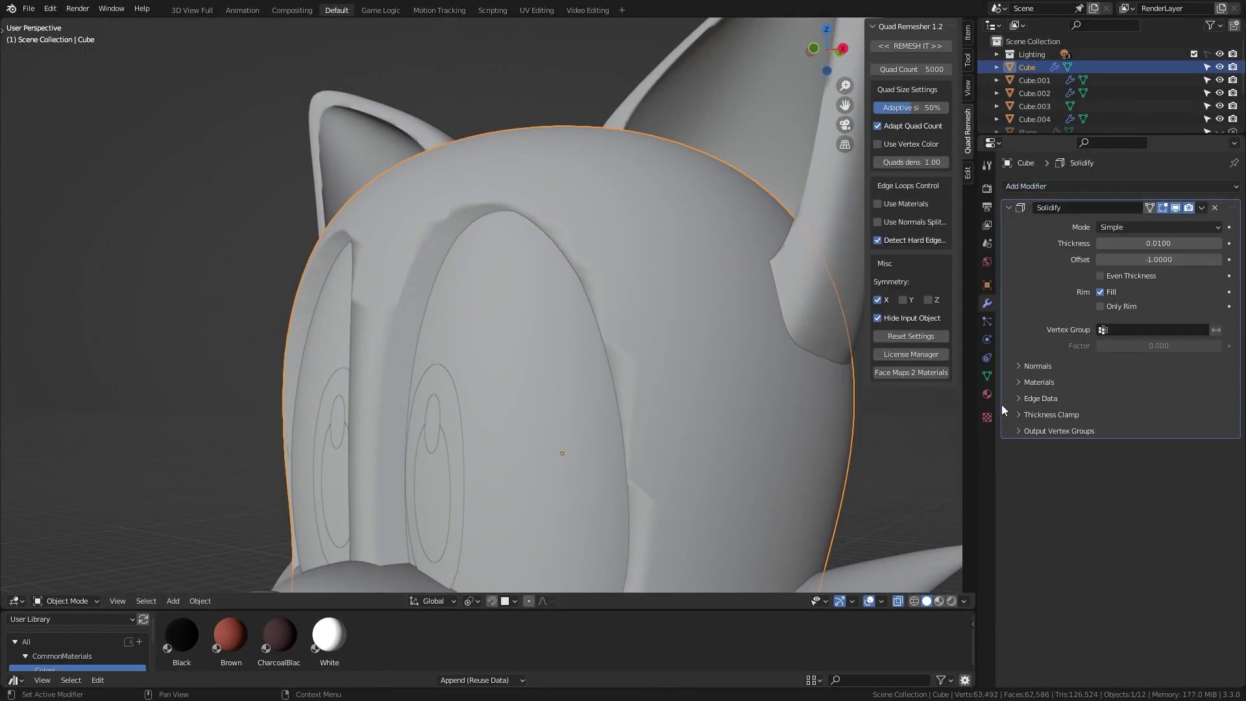
Apply the head's Solidify shell and smooth the remeshed head in Sculpt Mode with symmetry.
key(ctrl+a)
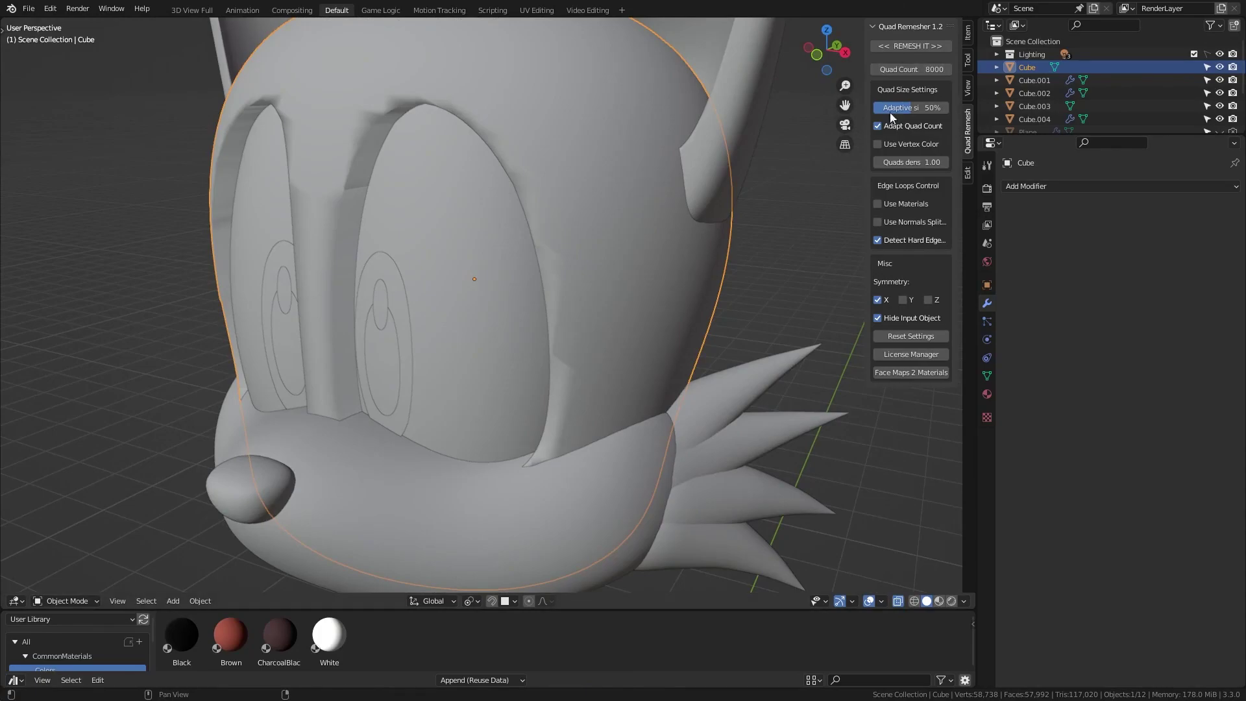
click(67, 600)
click(83, 556)
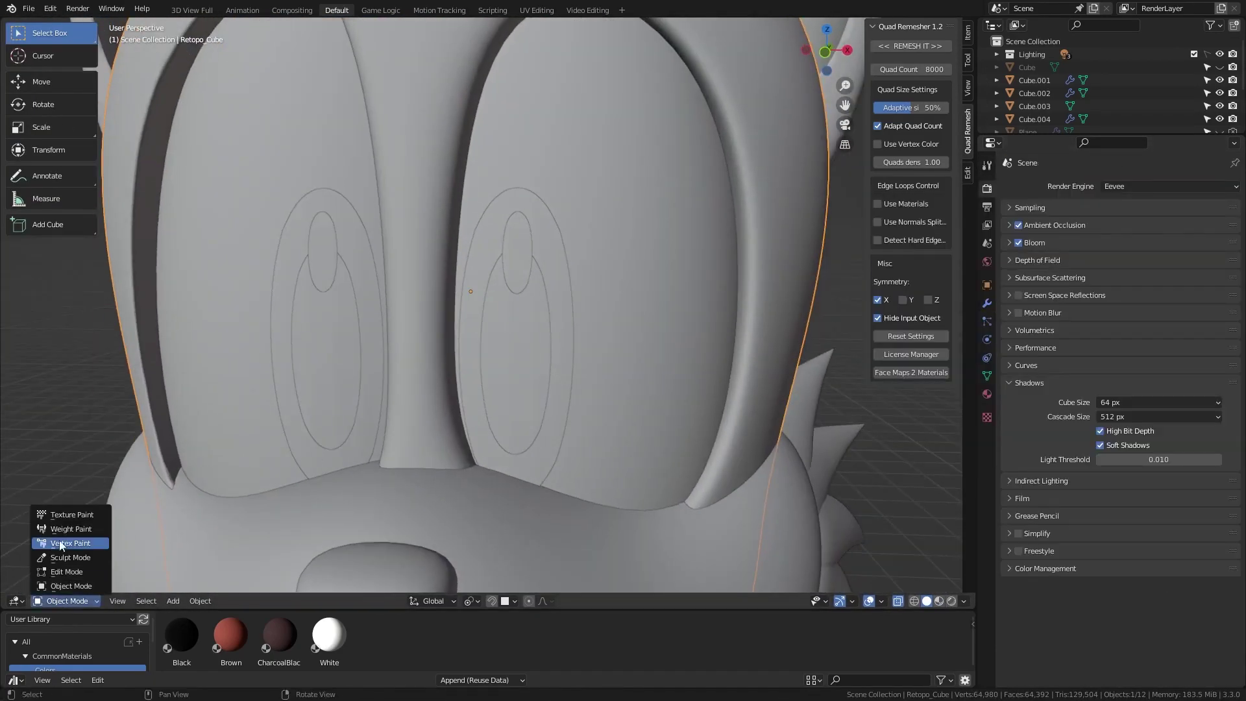
click(1155, 623)
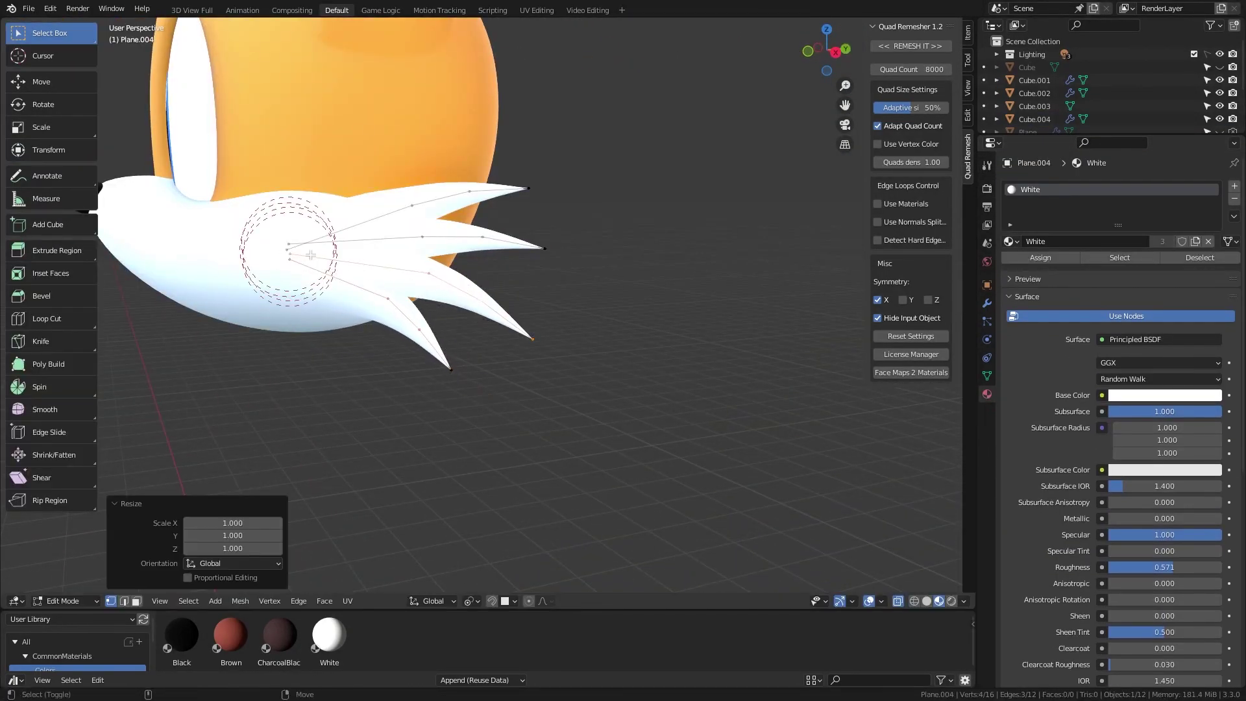
key(Tab)
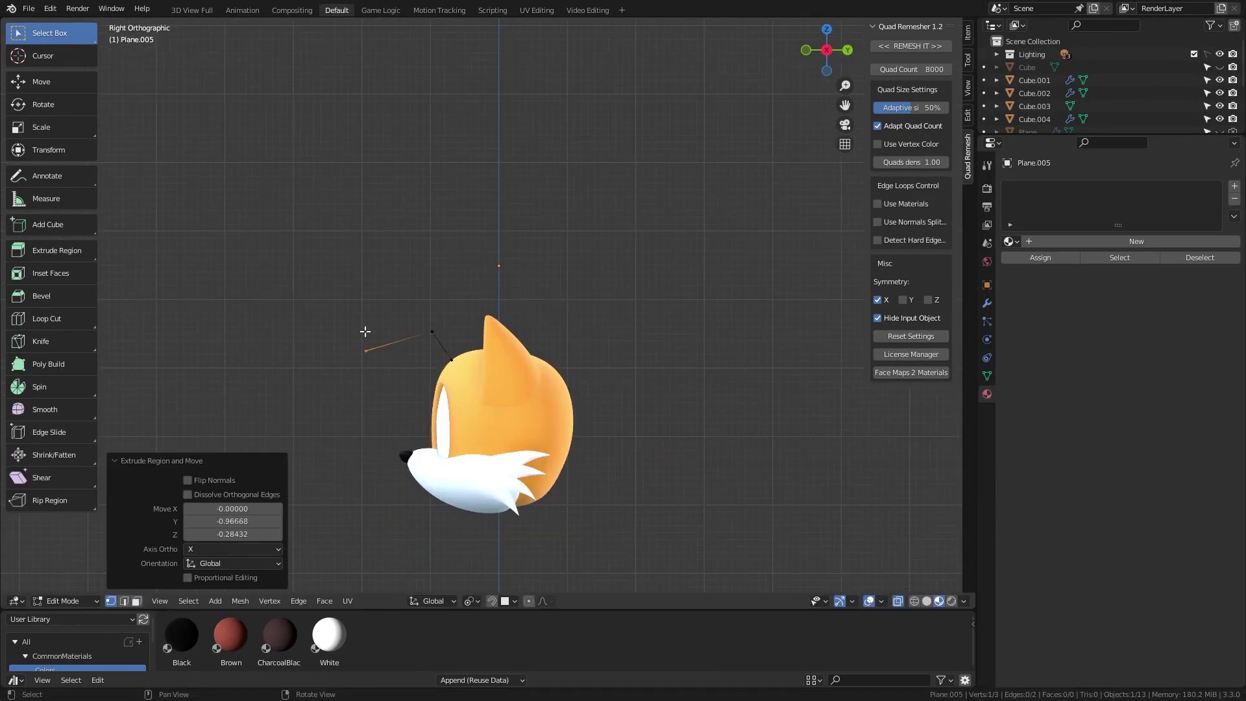
Add a Subdivision modifier to the hair strand and loop-cut extra vertices into it.
click(1031, 188)
click(974, 431)
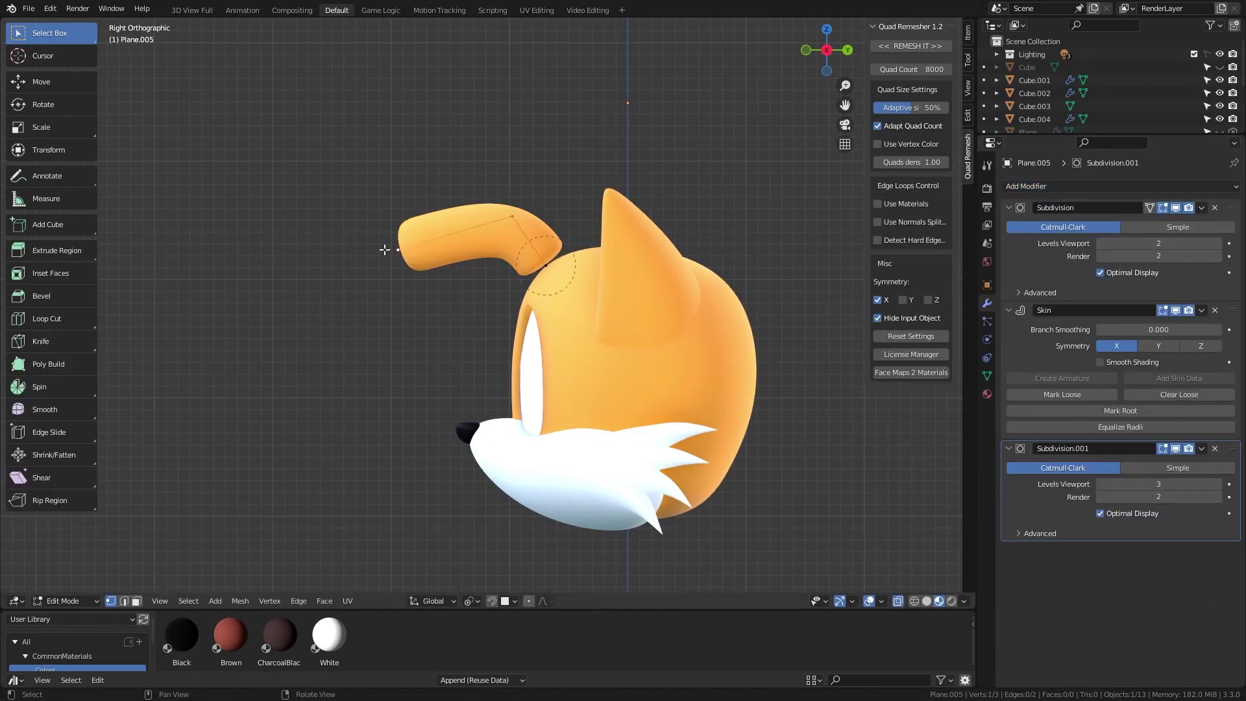
scroll(392, 376, up, 2)
key(ctrl+r)
click(560, 211)
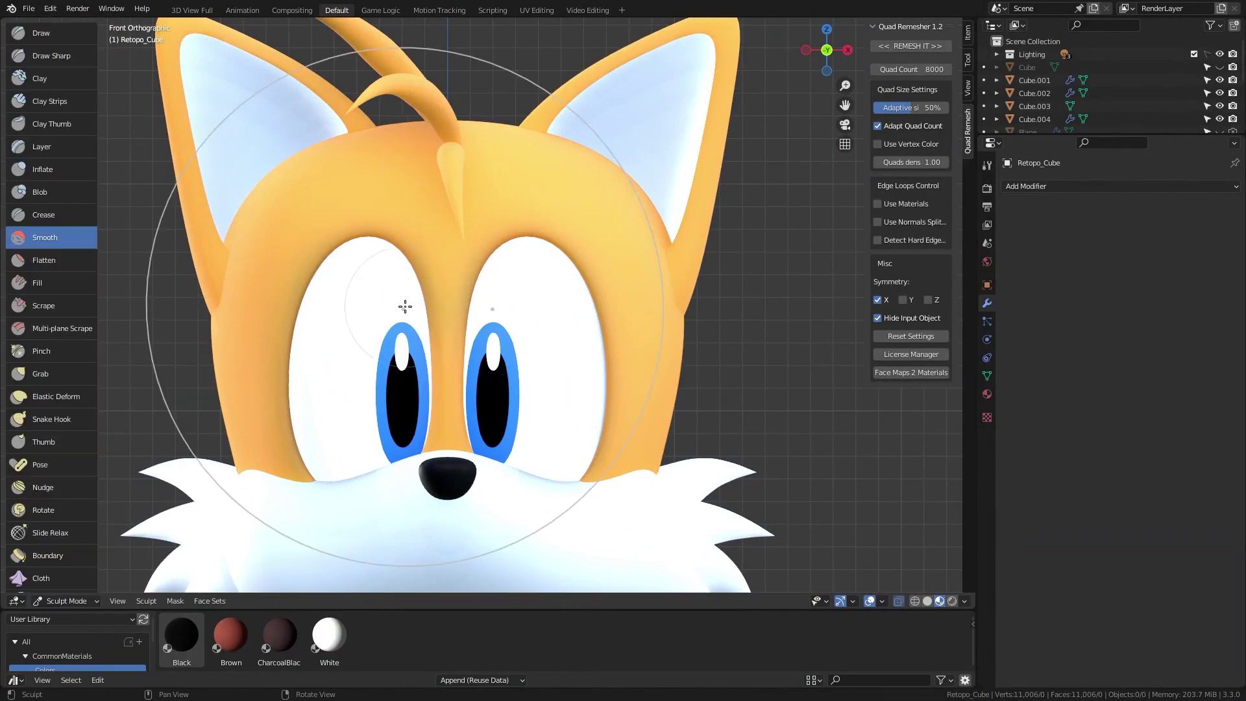
mouse_move(405, 306)
ctrl+middle_down()
mouse_move(580, 288)
mouse_move(480, 278)
ctrl+middle_up()
Smooth Tails' forehead between the eyes, then switch to Grab and view the head from the side.
scroll(461, 389, up, 3)
key(shift+s)
scroll(469, 380, up, 2)
middle_drag(470, 380, 505, 280)
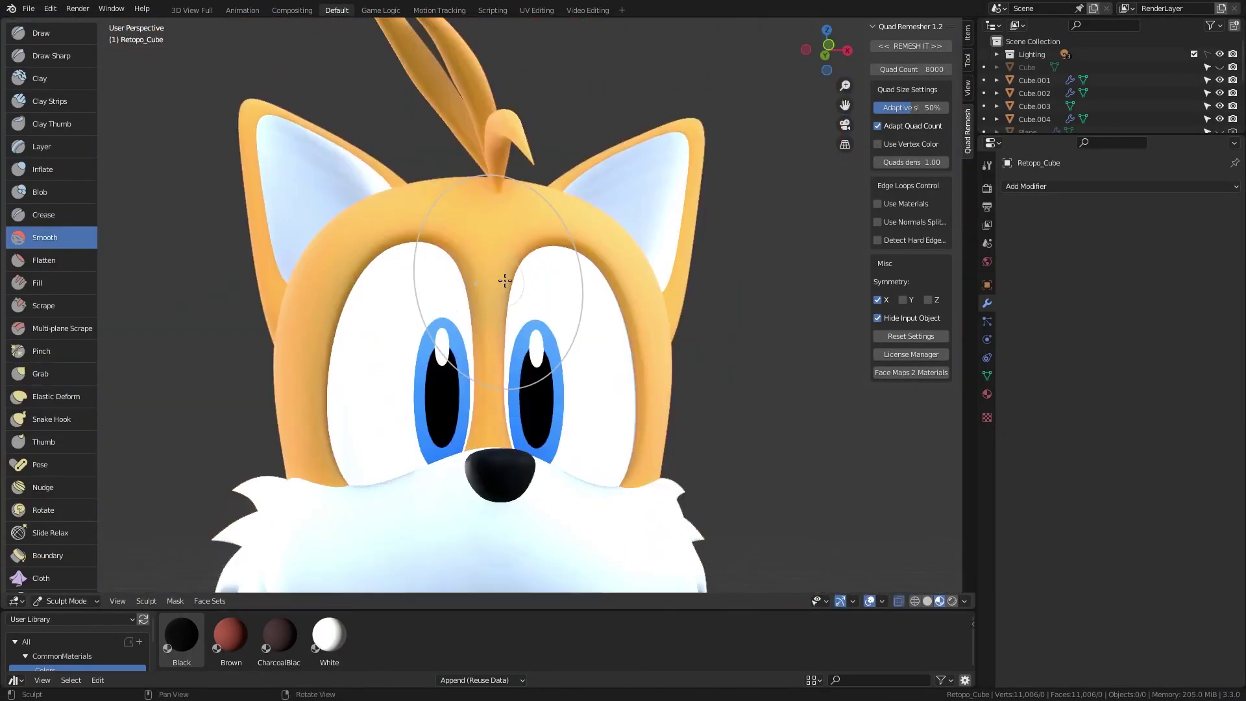
scroll(505, 281, up, 3)
key(g)
scroll(454, 325, down, 5)
scroll(556, 314, up, 4)
middle_drag(556, 314, 493, 305)
scroll(493, 305, up, 3)
scroll(532, 454, up, 2)
Touch up Tails' face, alternating Smooth and Grab brushes while orbiting around the head.
key(shift+s)
mouse_move(565, 554)
middle_down()
mouse_move(373, 324)
mouse_move(502, 531)
middle_up()
key(shift+s)
middle_drag(510, 356, 513, 389)
scroll(513, 390, down, 5)
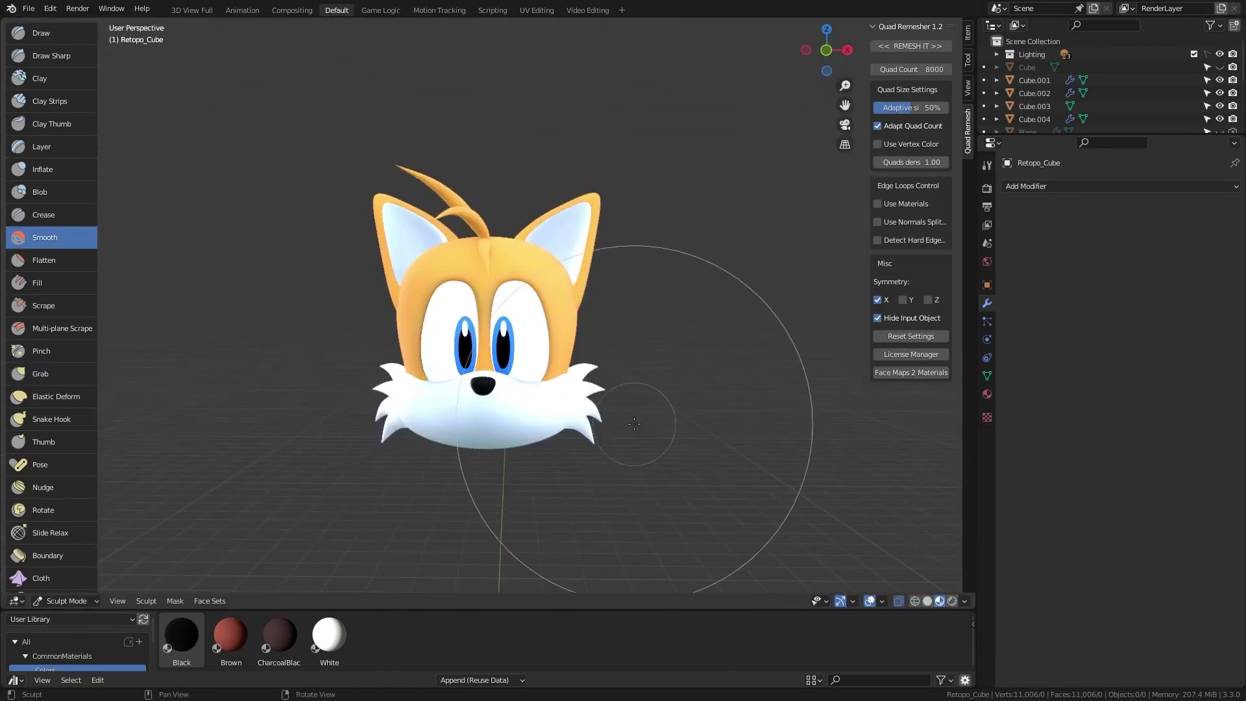
scroll(493, 273, up, 5)
scroll(516, 442, down, 5)
key(g)
scroll(516, 442, up, 5)
key(shift+s)
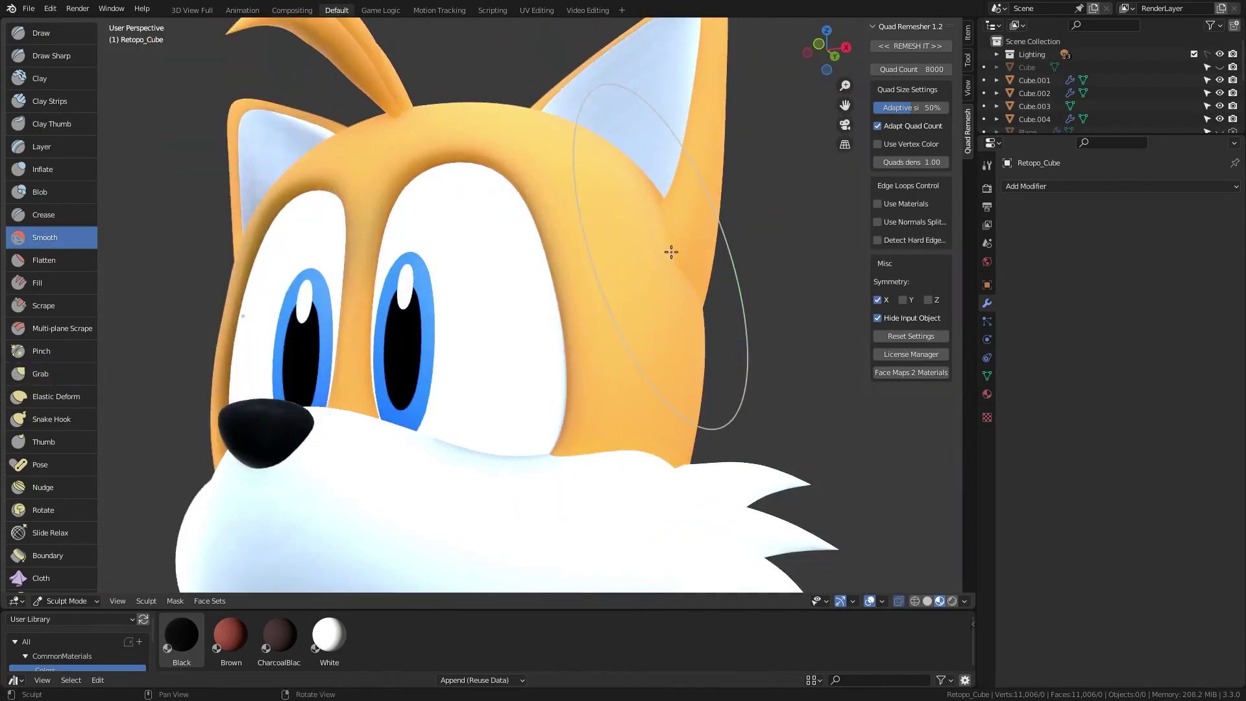
scroll(668, 250, up, 3)
scroll(270, 390, down, 6)
Add a plane and, in X-ray view, move its vertices into a triangle inside the ear.
key(g)
key(shift+a)
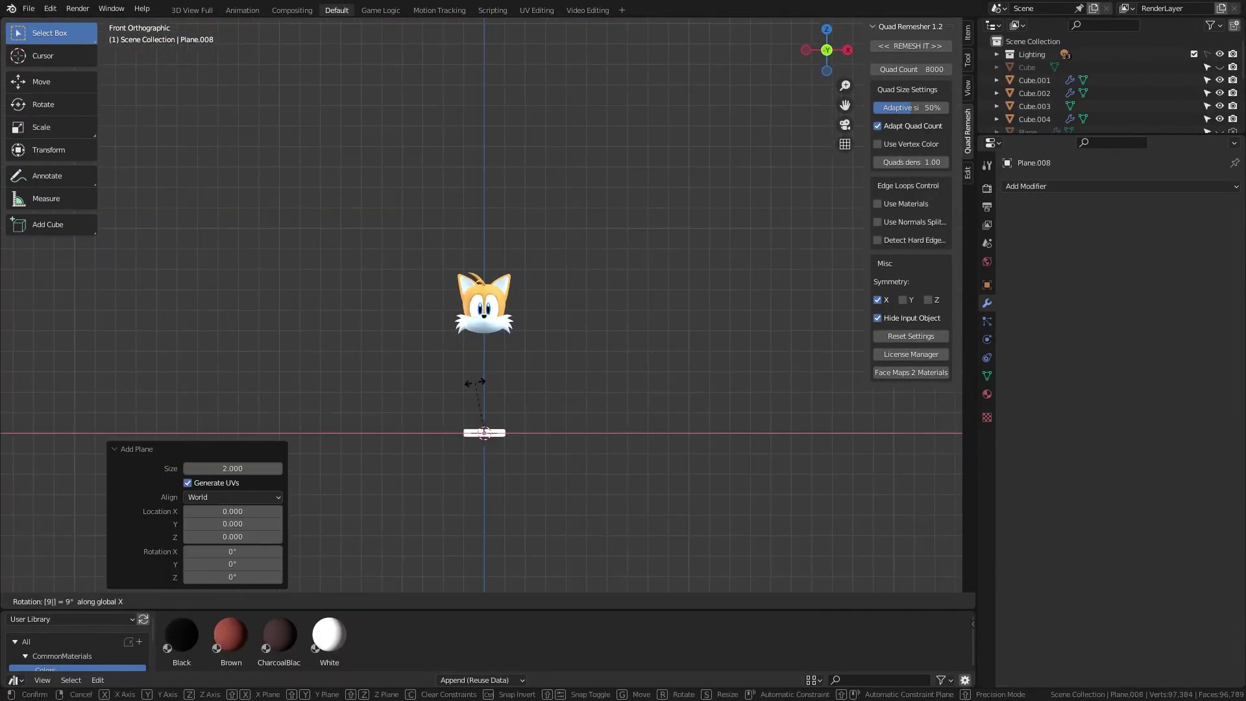
key(Tab)
scroll(454, 325, up, 3)
key(alt+z)
key(alt+z)
key(g)
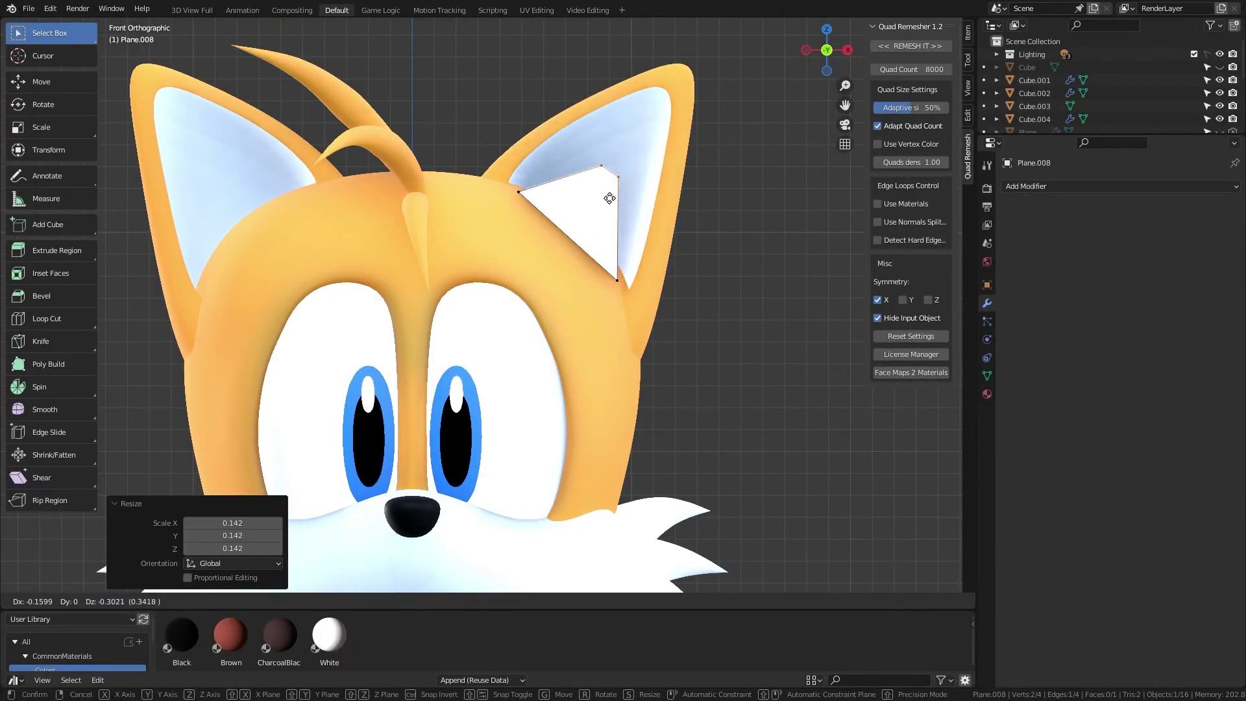
click(610, 198)
scroll(610, 198, up, 3)
Give the ear patch a new material named 'Grey' and return to Object Mode.
click(987, 394)
click(1116, 241)
double_click(1041, 190)
text(gr)
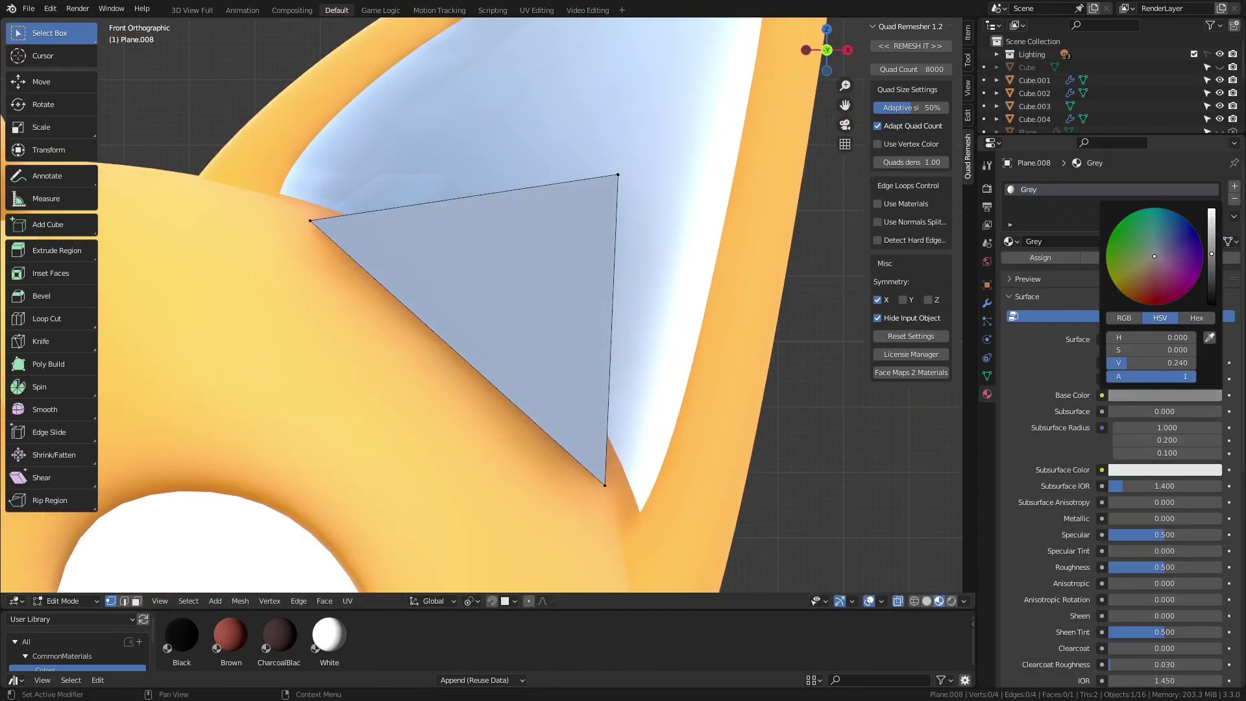
scroll(513, 279, down, 4)
key(Tab)
scroll(513, 279, up, 2)
scroll(514, 279, down, 3)
Shrinkwrap the patch onto the head mesh Cube.003 with Negative projection and fit it to the ear.
click(987, 303)
click(1089, 187)
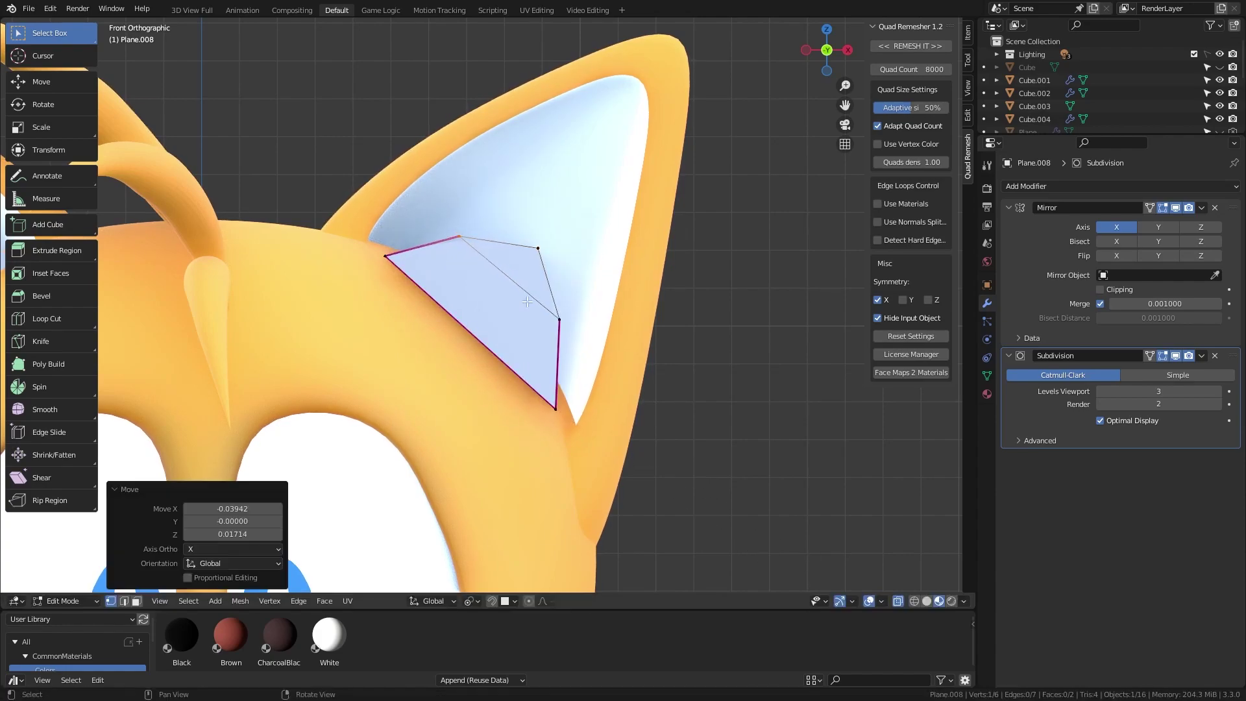
click(1107, 186)
click(1103, 338)
click(1158, 493)
text(0.01)
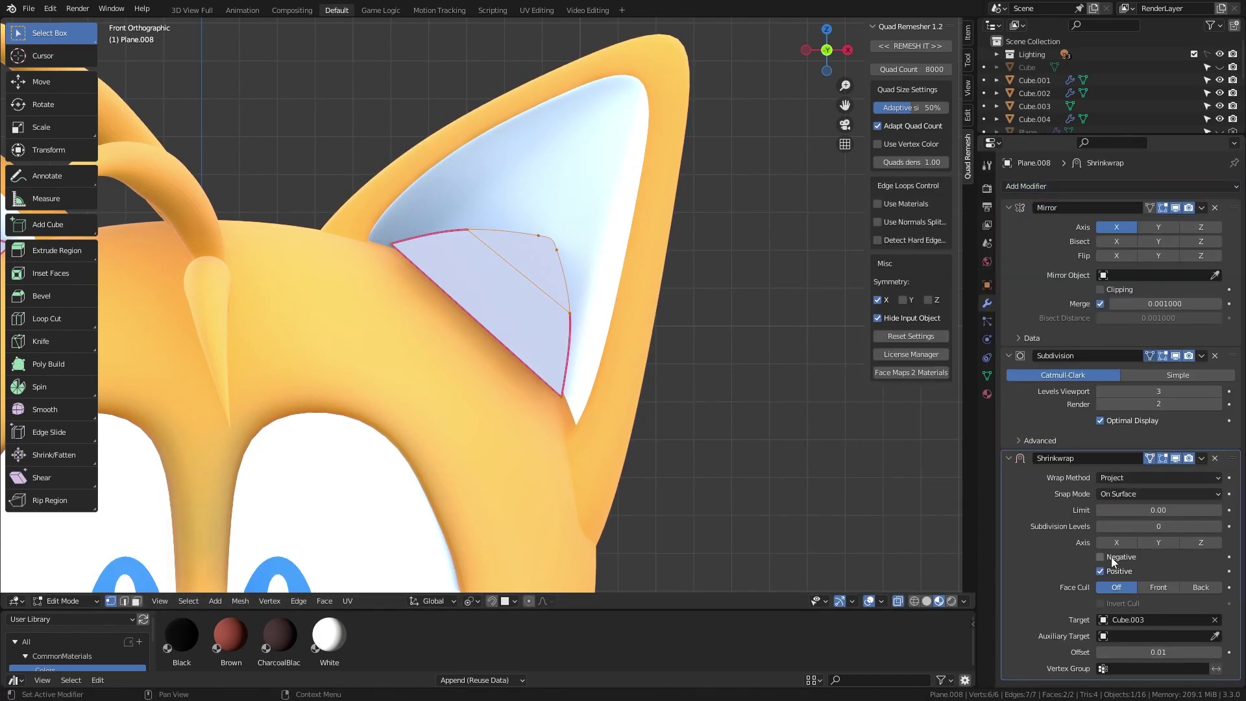
click(1111, 557)
scroll(675, 336, up, 1)
drag(653, 357, 587, 283)
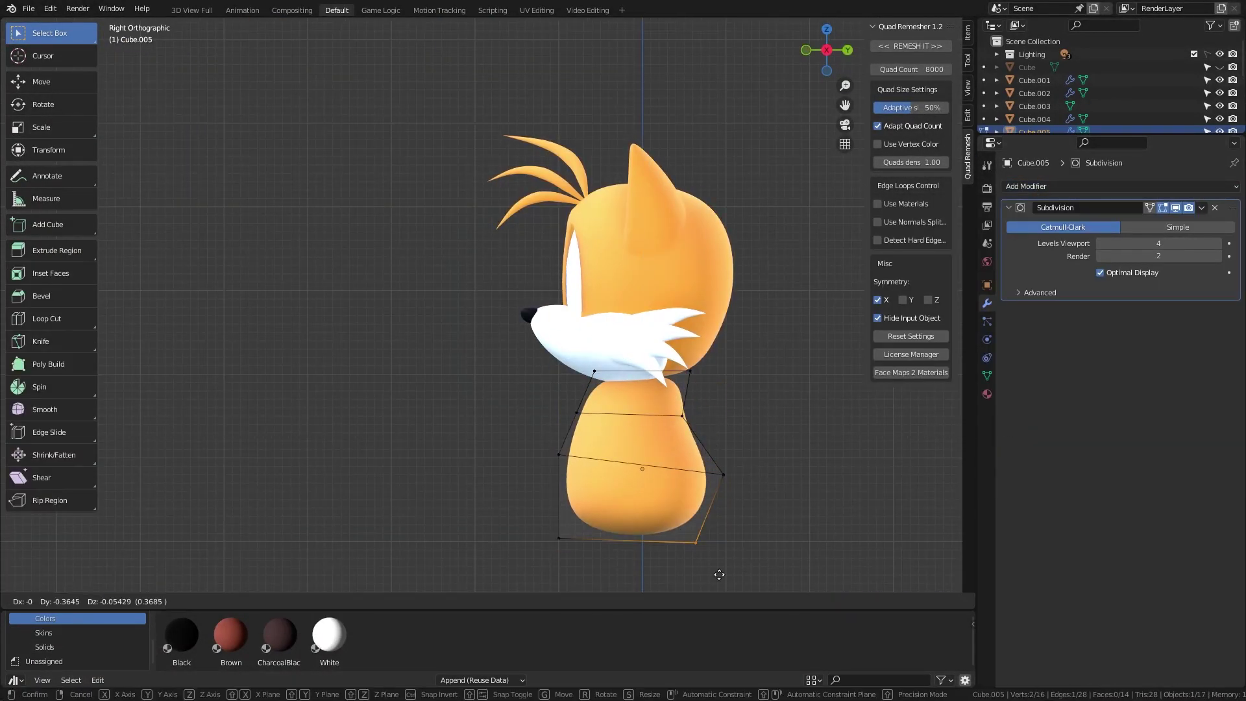
Move the selected body vertices along Z and add another Subdivision modifier.
key(g)
key(z)
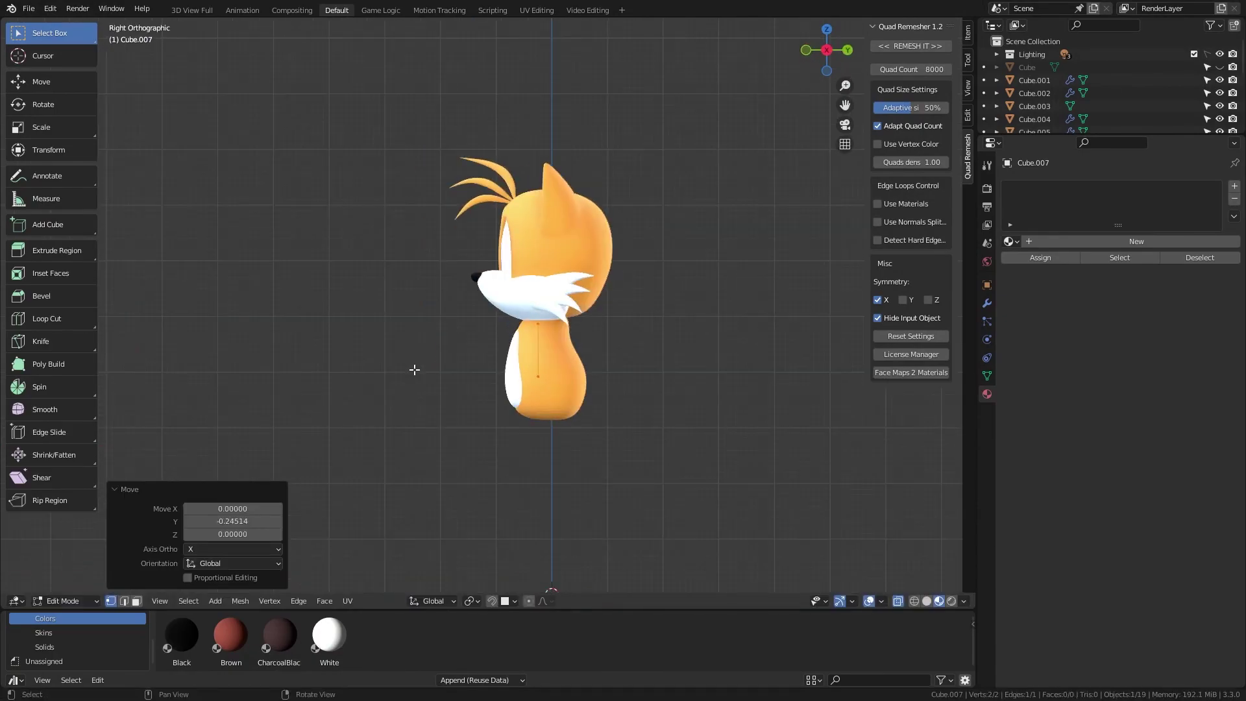
click(1038, 187)
click(1010, 356)
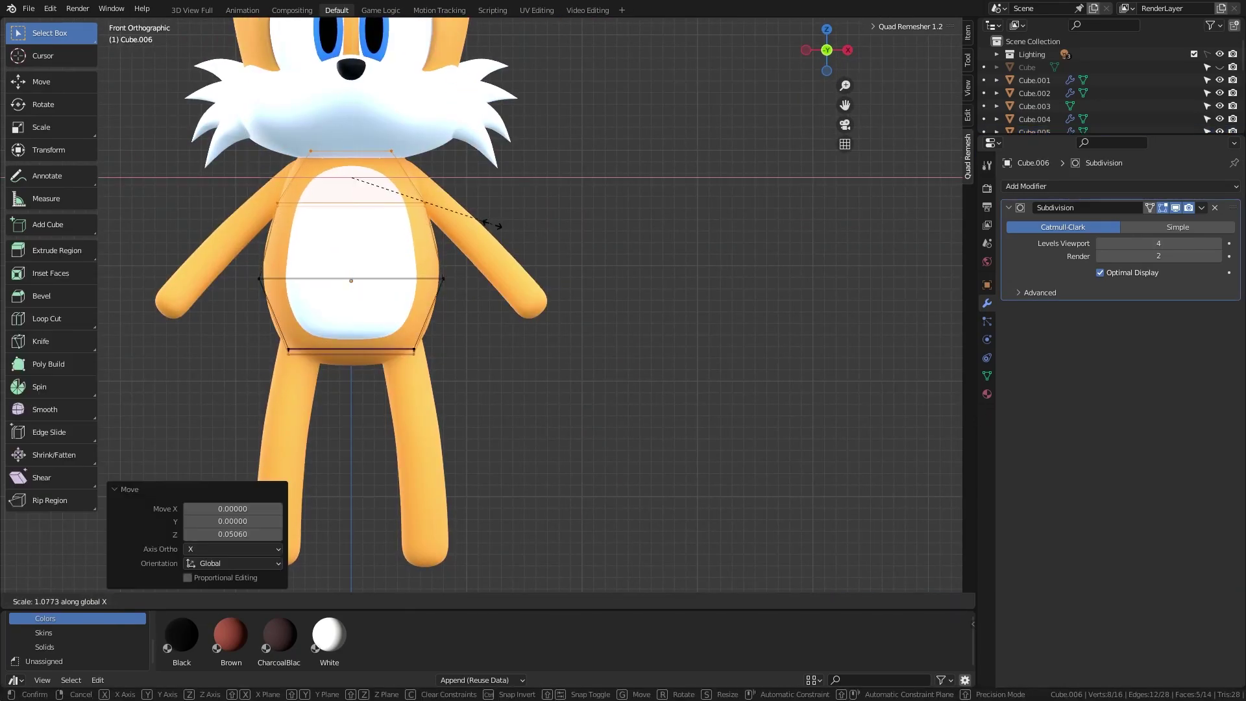
Box-select the lower body vertices across the character and return to Object Mode.
drag(238, 328, 453, 406)
drag(640, 466, 270, 280)
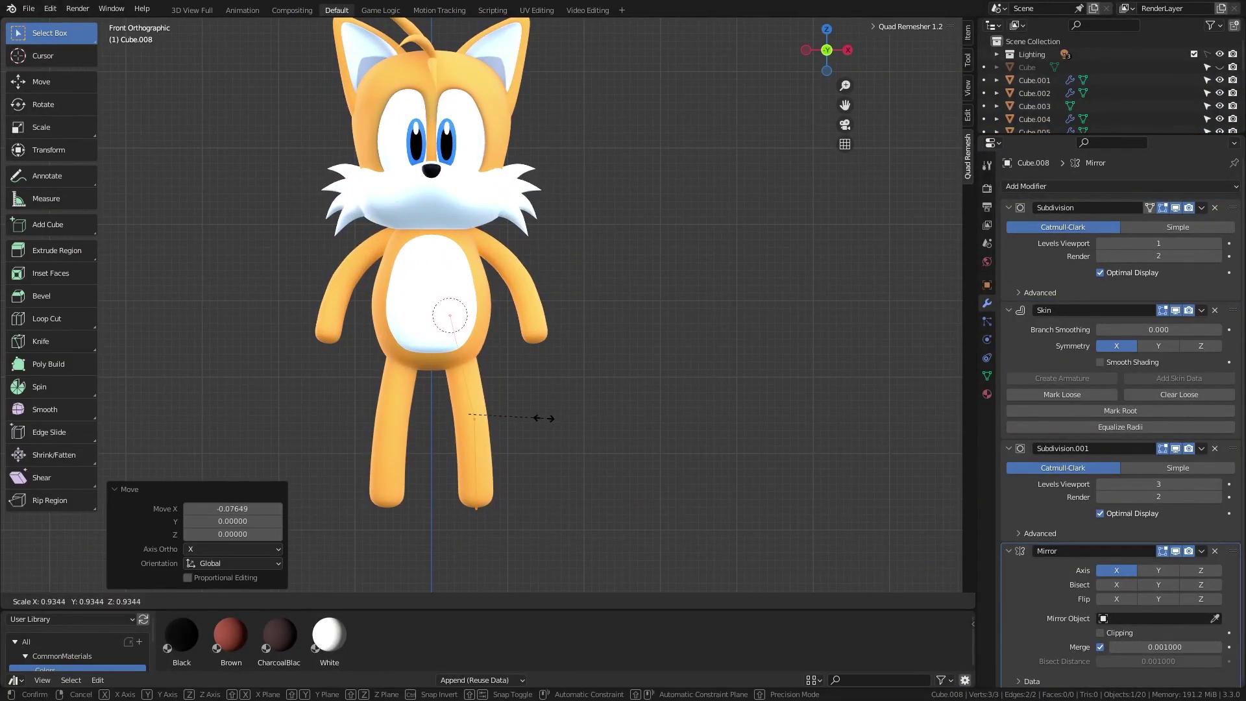
mouse_move(527, 305)
middle_down()
mouse_move(675, 445)
mouse_move(651, 322)
middle_up()
key(Tab)
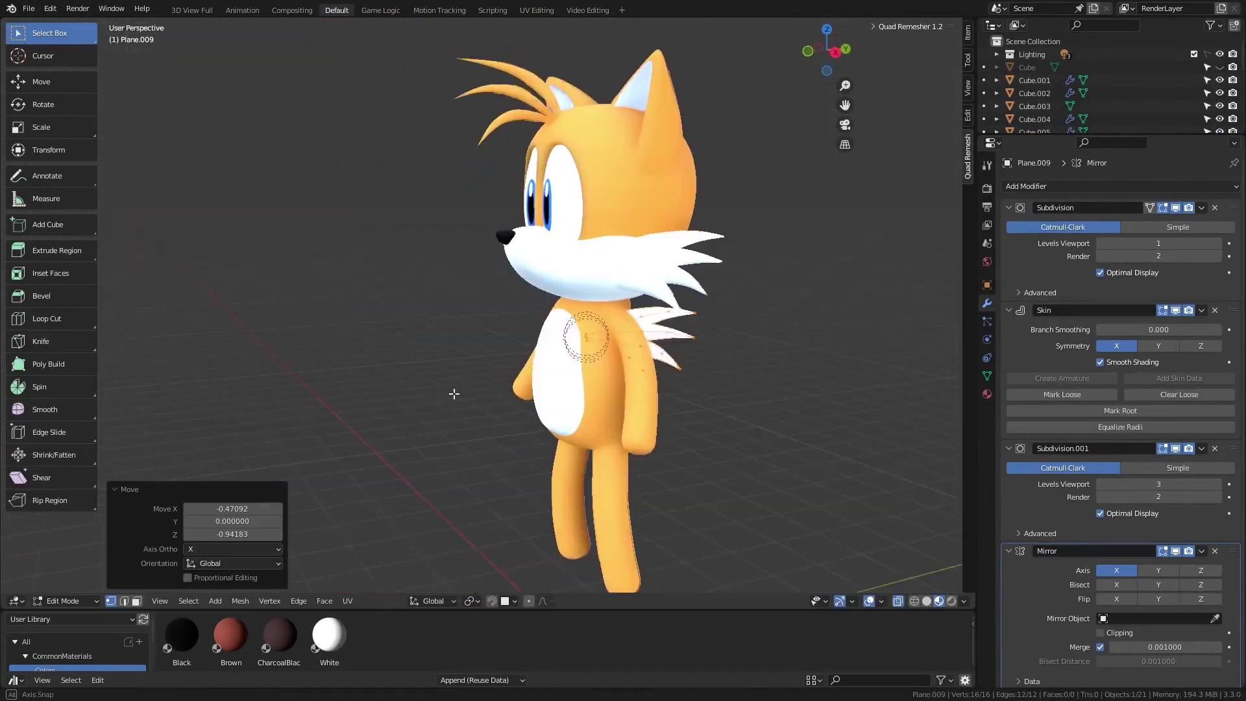
Move and rotate the chest-fur vertices into pointed tufts below the neck, checking front and side.
scroll(444, 359, up, 5)
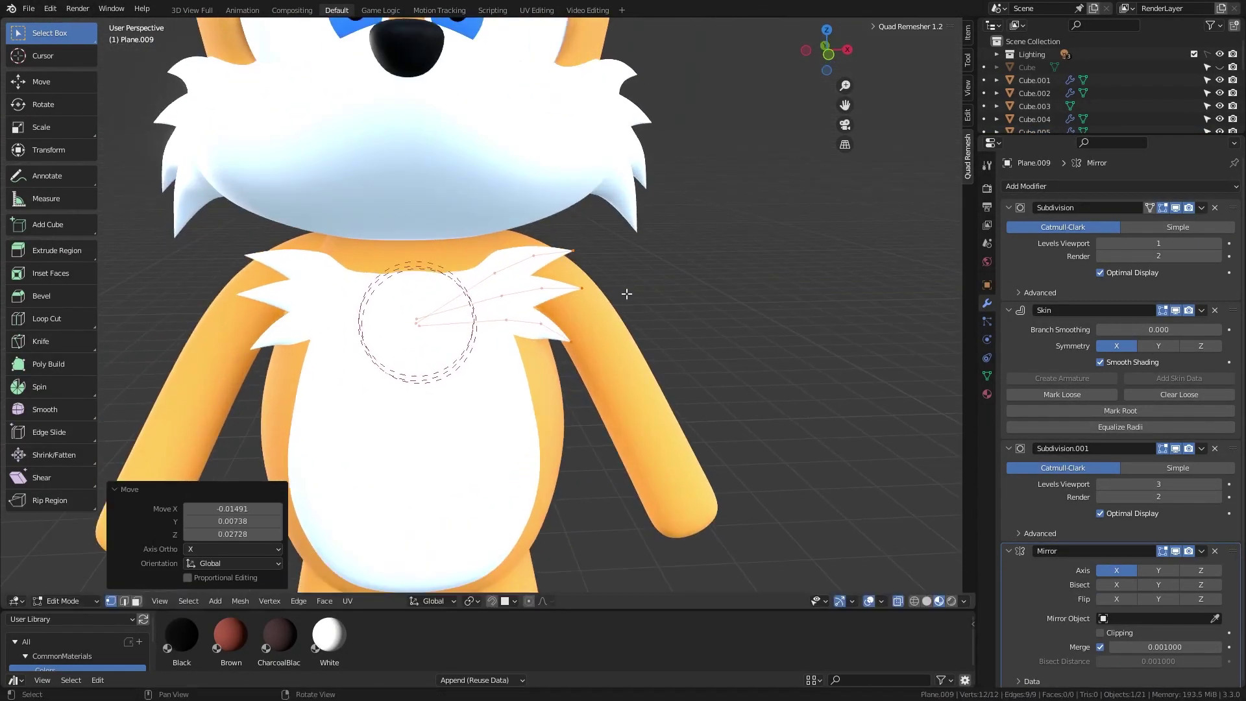
mouse_move(626, 292)
middle_down()
mouse_move(638, 287)
mouse_move(596, 314)
middle_up()
key(g)
click(638, 287)
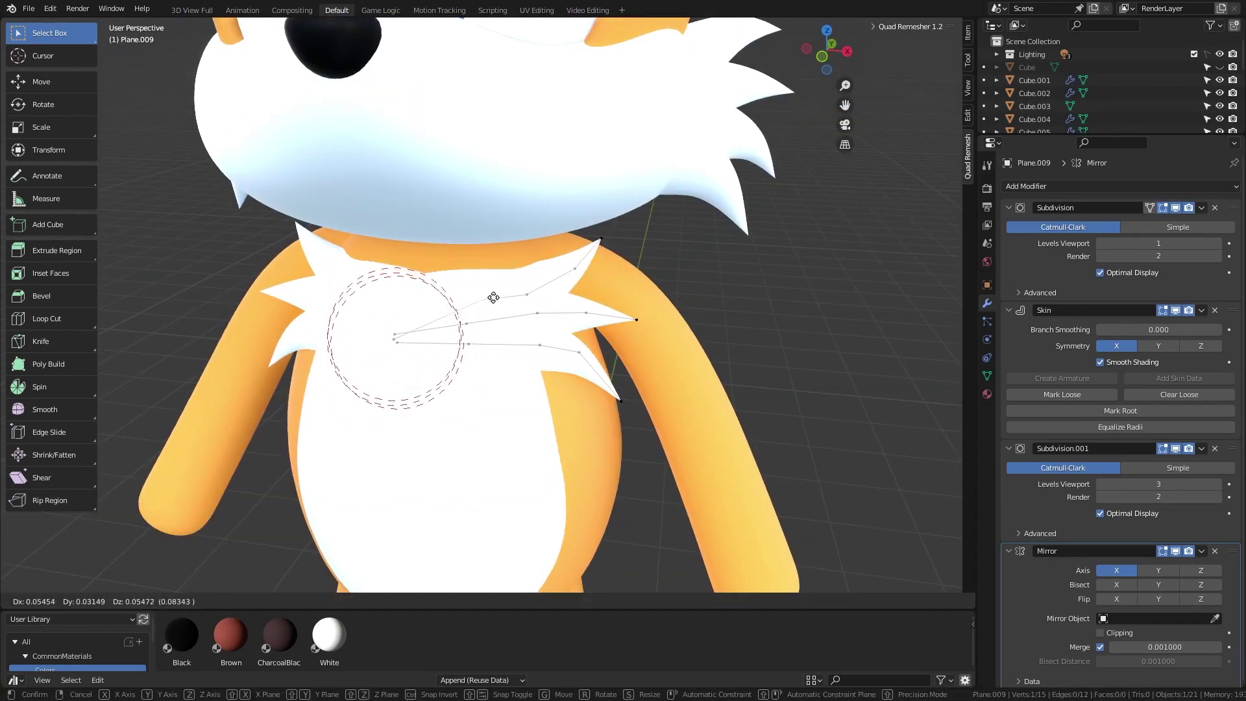
click(386, 327)
middle_drag(386, 328, 557, 280)
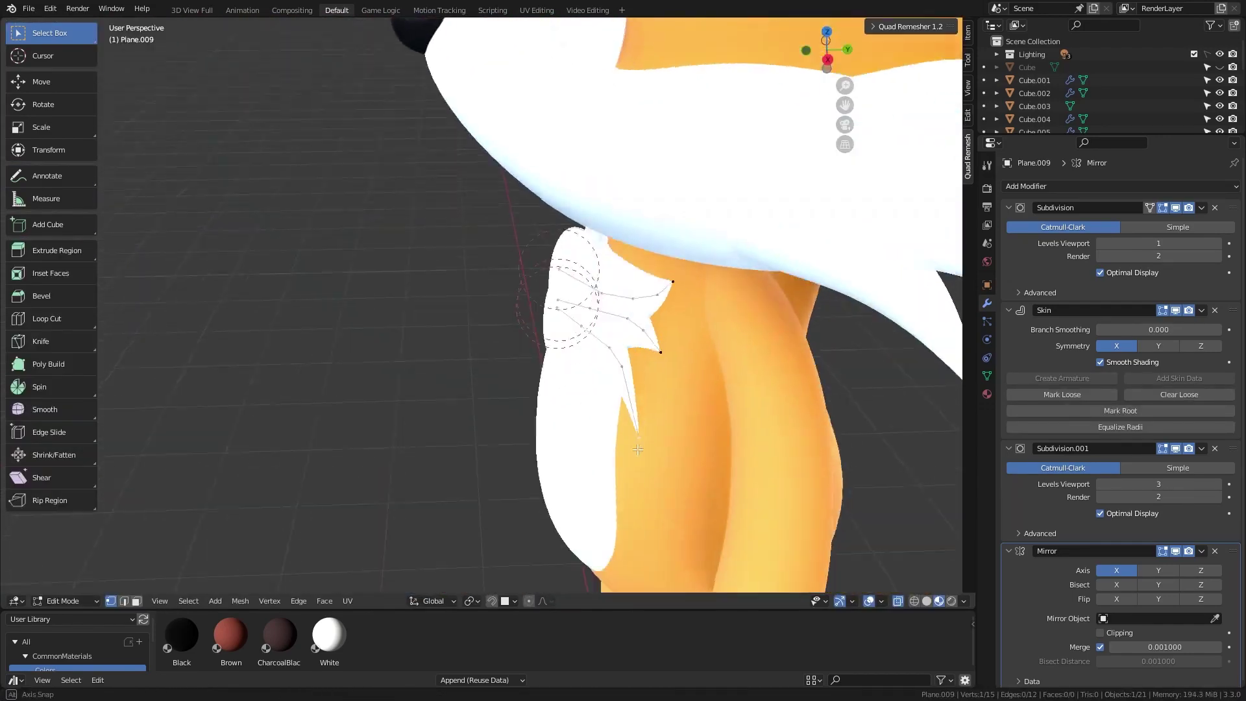
mouse_move(413, 326)
middle_down()
mouse_move(472, 338)
mouse_move(696, 226)
mouse_move(454, 305)
mouse_move(461, 295)
mouse_move(214, 477)
middle_up()
click(473, 338)
key(Tab)
key(Tab)
key(r)
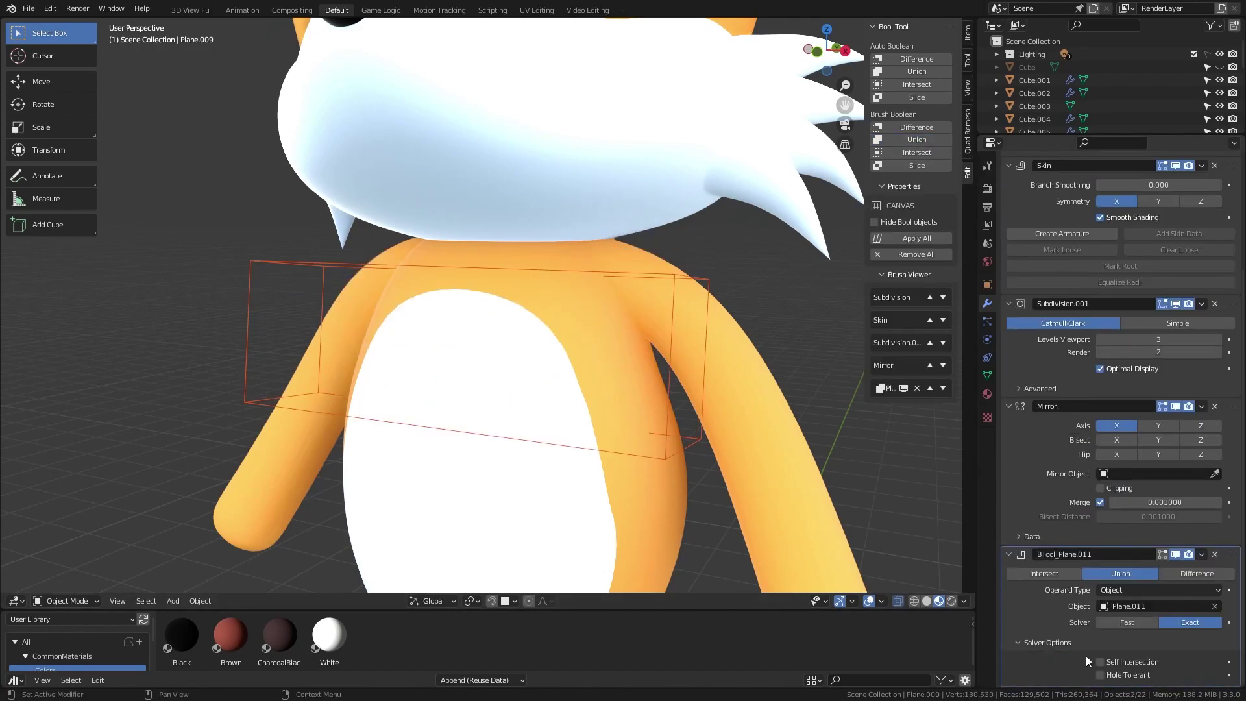
Apply the boolean union, then smooth the chest fur's centre and pull a tip into shape.
click(925, 239)
click(70, 557)
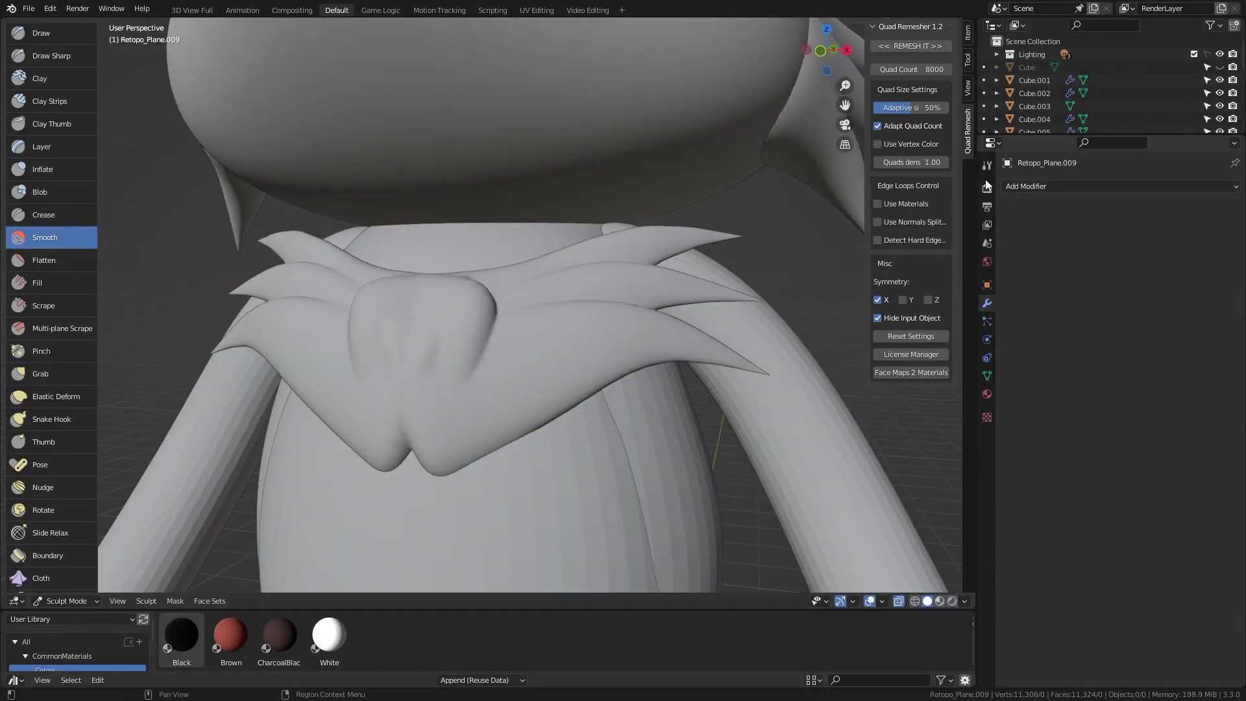
scroll(455, 292, up, 3)
mouse_move(454, 292)
middle_down()
mouse_move(408, 192)
mouse_move(636, 164)
middle_up()
key(g)
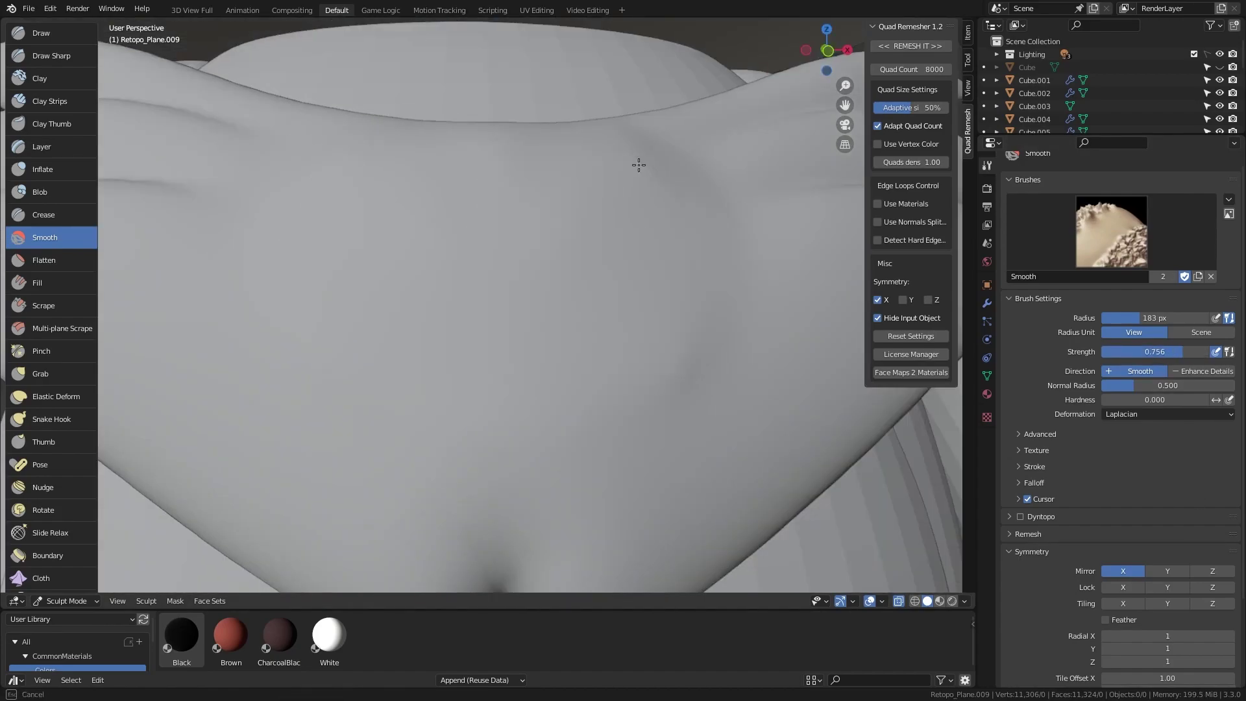
scroll(519, 416, up, 3)
drag(529, 422, 533, 438)
middle_drag(533, 441, 477, 464)
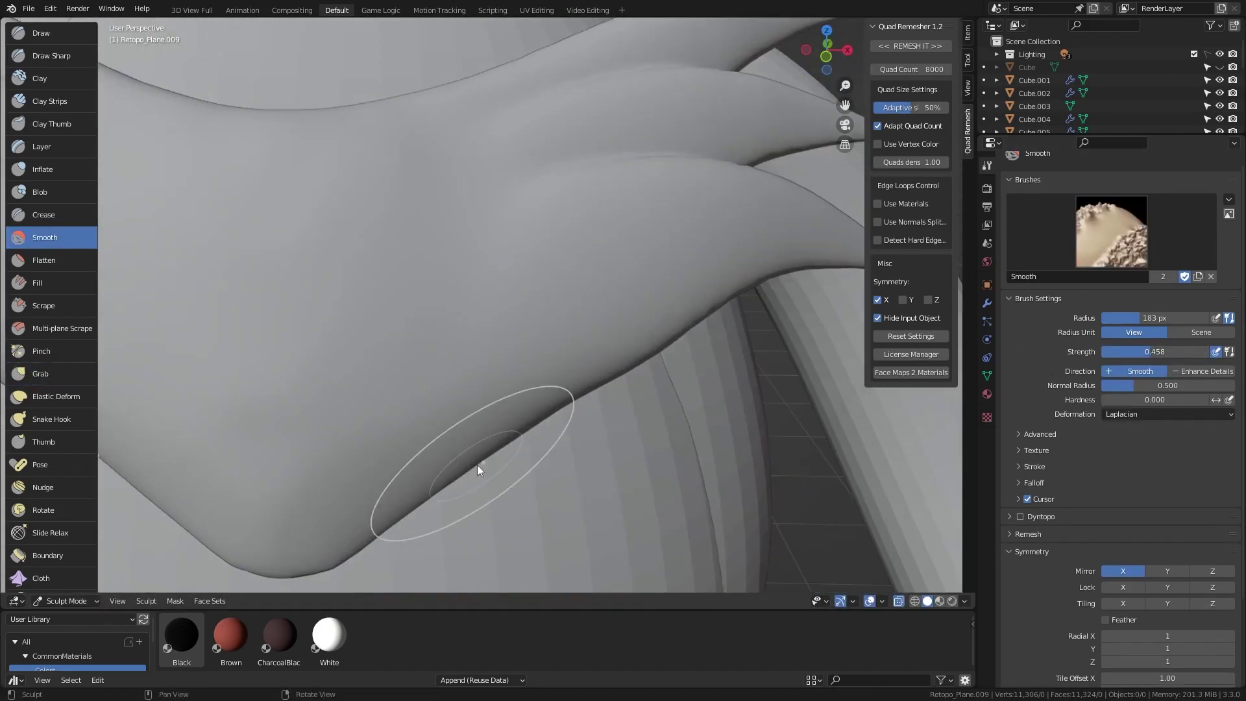
scroll(390, 417, down, 3)
scroll(389, 417, up, 3)
mouse_move(389, 417)
middle_down()
mouse_move(440, 317)
mouse_move(597, 284)
mouse_move(570, 322)
mouse_move(519, 292)
middle_up()
scroll(570, 323, up, 3)
Remesh the chest fur with Quad Remesher and smooth its underside and lower edge.
key(ctrl+Tab)
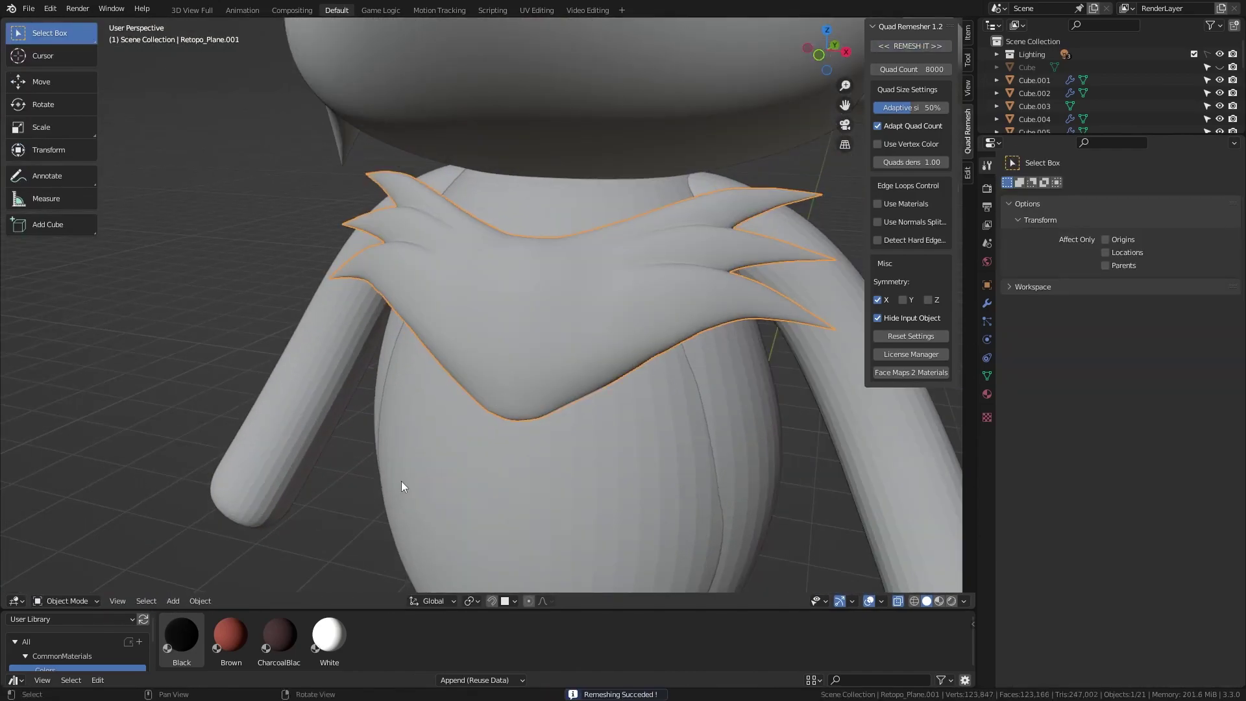
click(64, 600)
click(89, 549)
middle_drag(454, 324, 657, 166)
scroll(656, 166, up, 3)
middle_drag(495, 231, 569, 505)
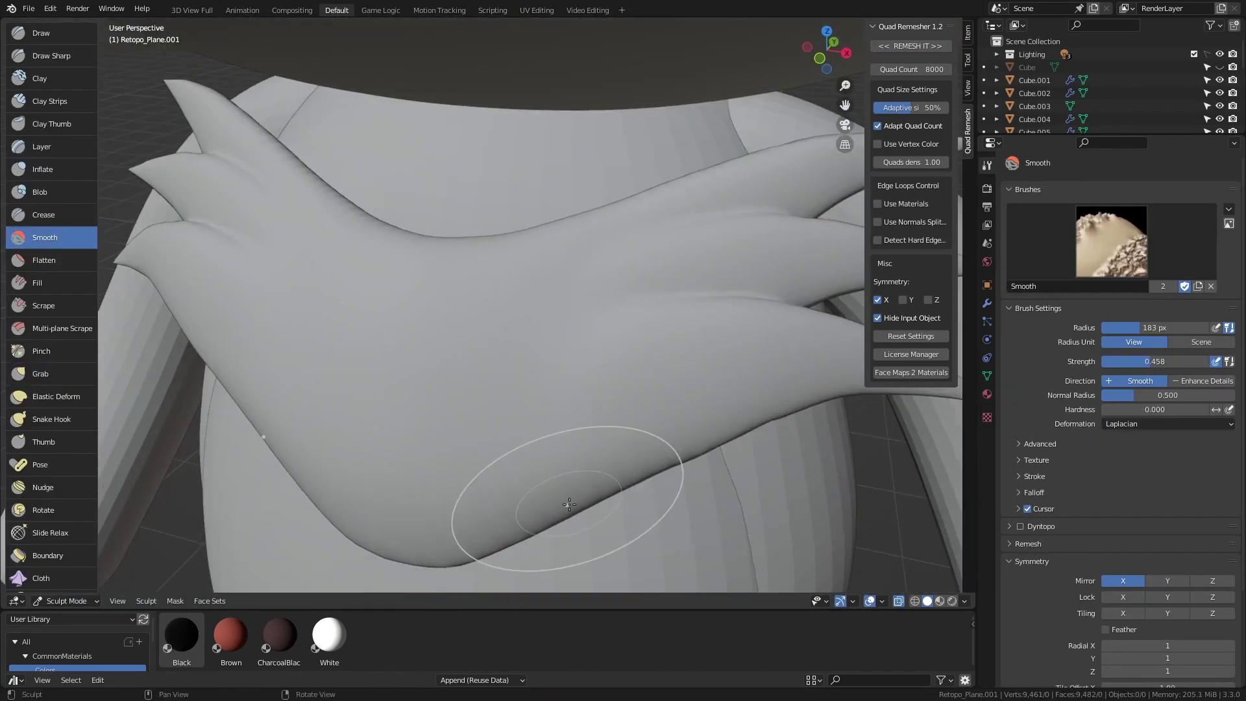
scroll(569, 505, down, 5)
Line up a body piece by moving it along Y in the side view.
click(65, 600)
click(65, 519)
key(g)
key(y)
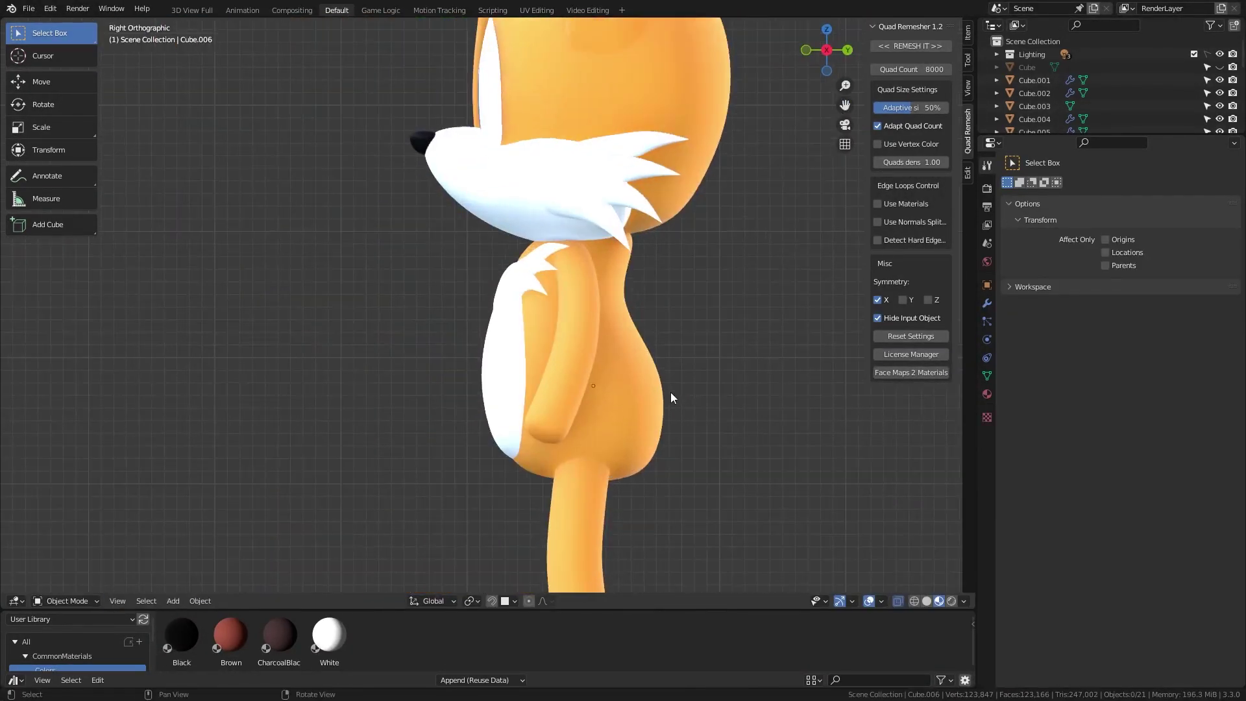
scroll(671, 393, down, 3)
click(551, 338)
Move the body along Y to line it up with the other pieces.
key(g)
key(y)
middle_drag(644, 327, 581, 365)
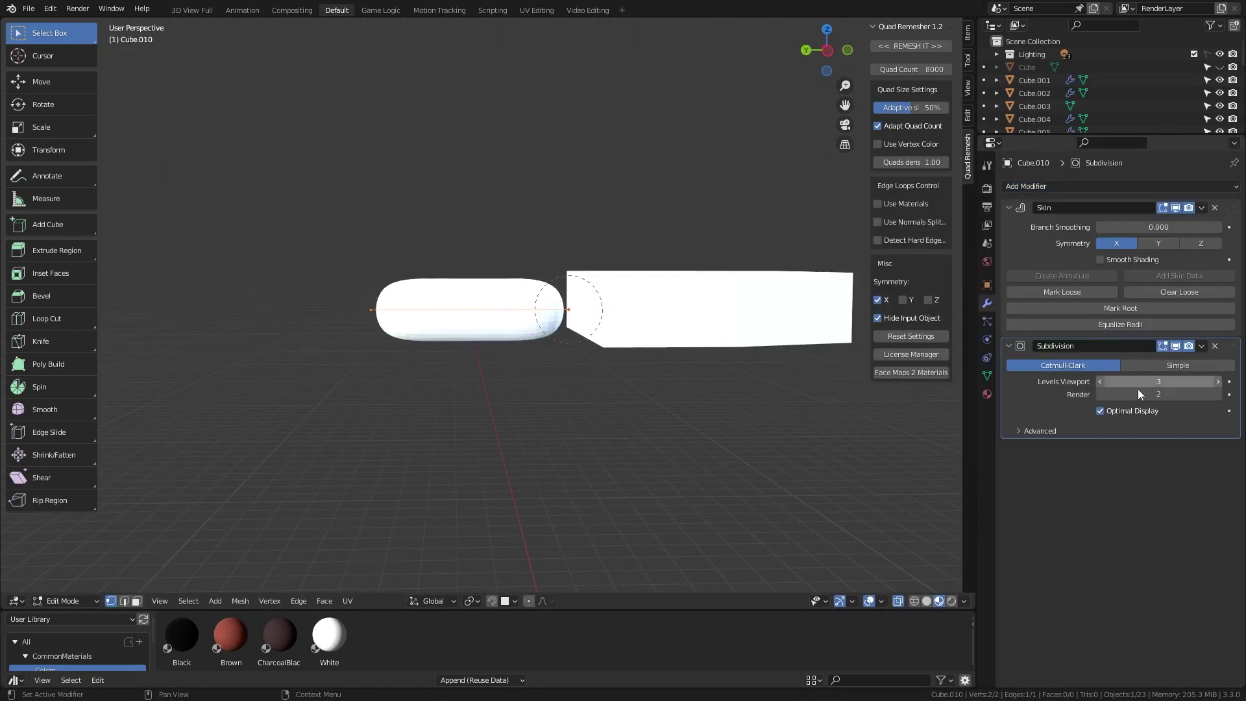
In top view, rotate and place the thumb against the palm, then join the hand pieces.
key(KP_7)
key(g)
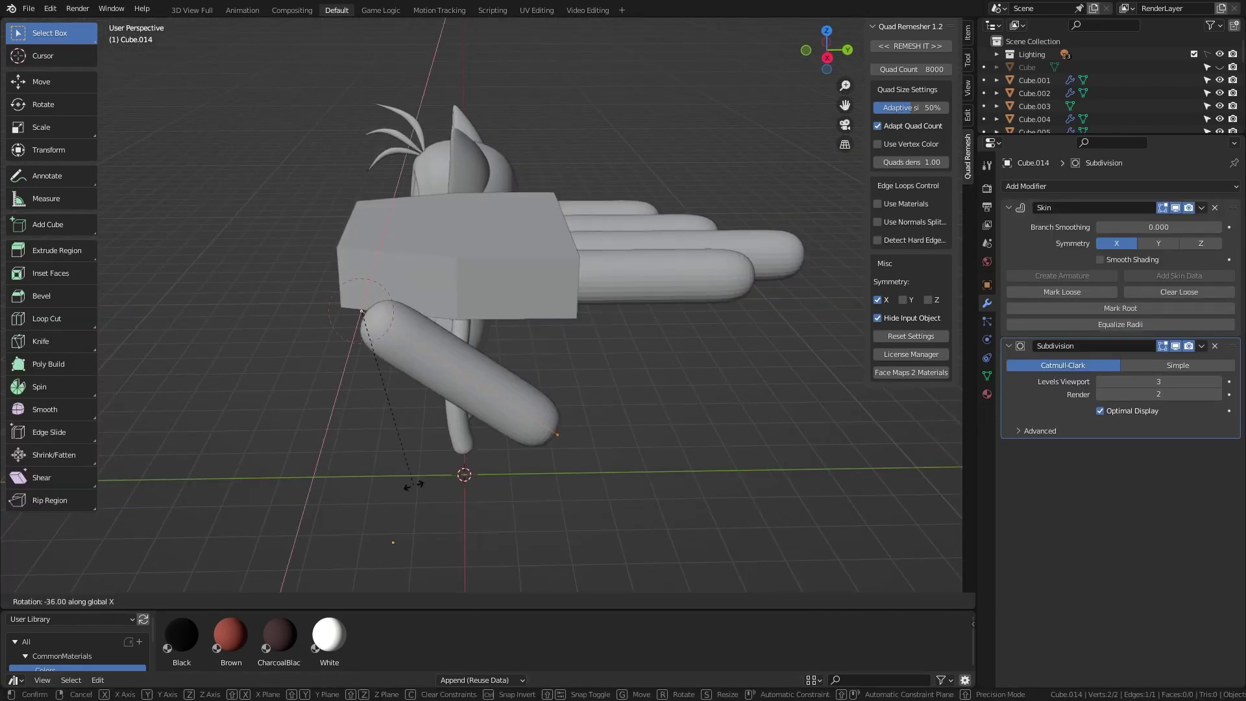
click(413, 485)
key(KP_7)
key(g)
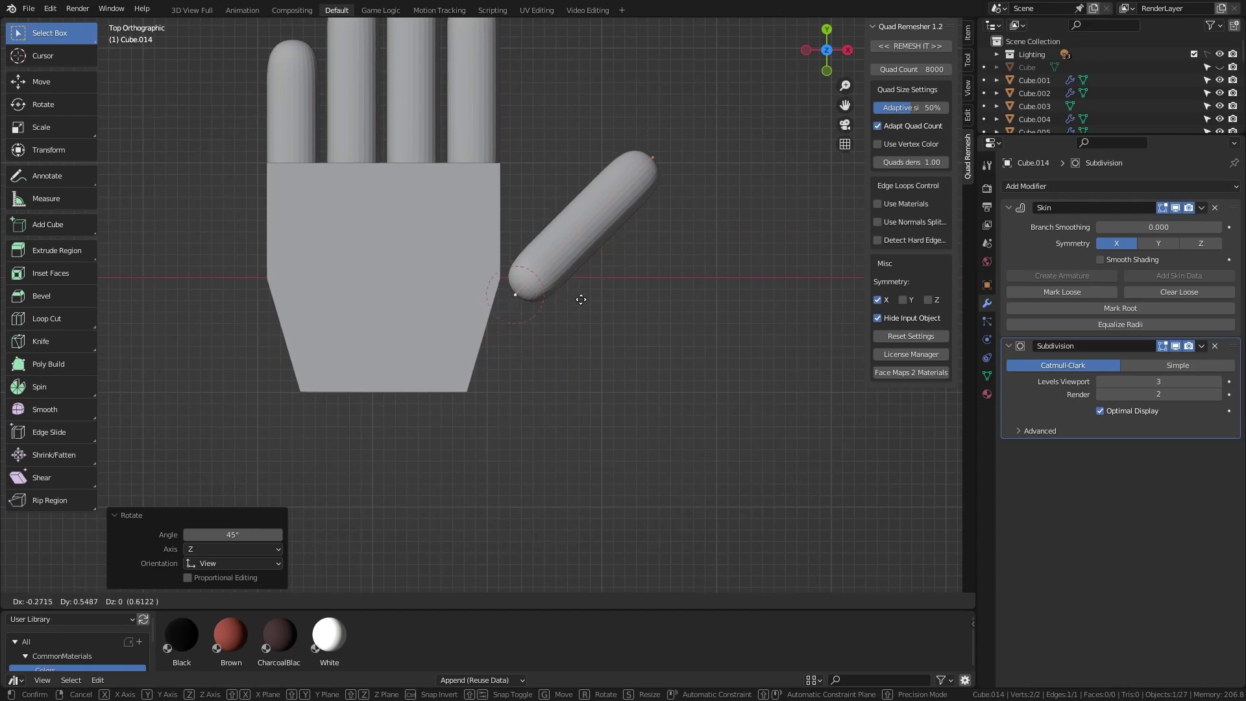
click(570, 350)
shift+middle_drag(565, 321, 565, 456)
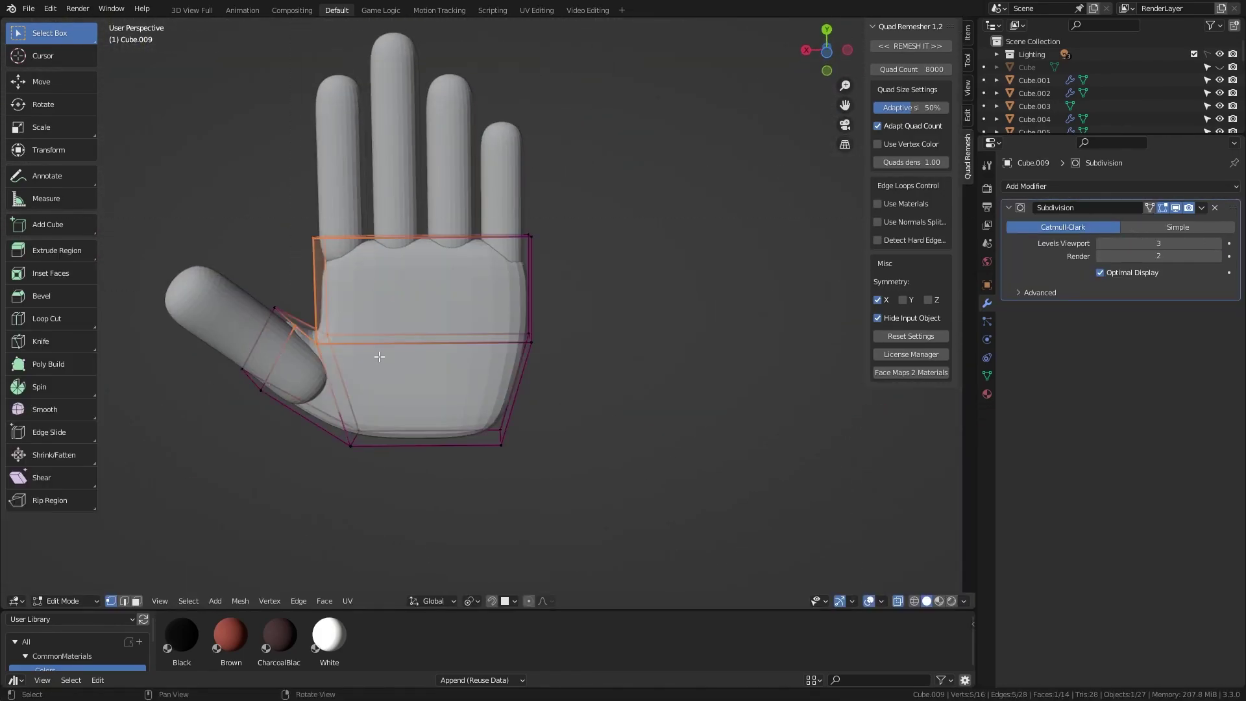
key(ctrl+r)
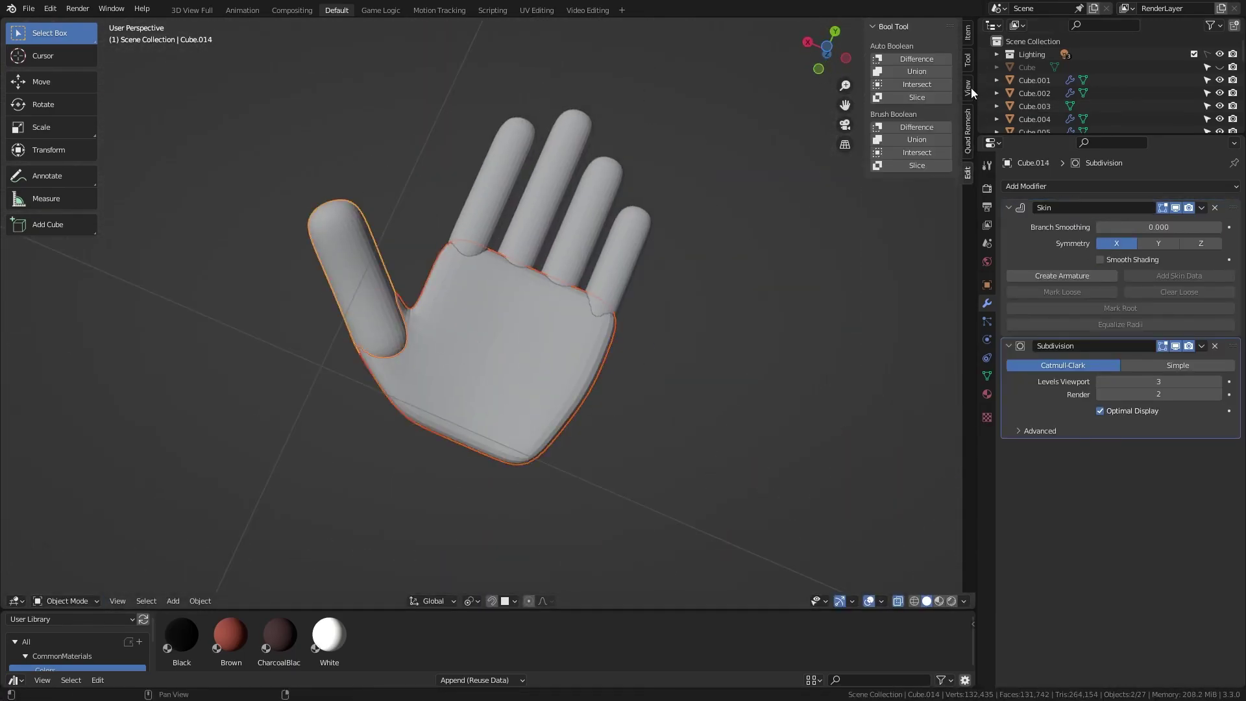
click(922, 97)
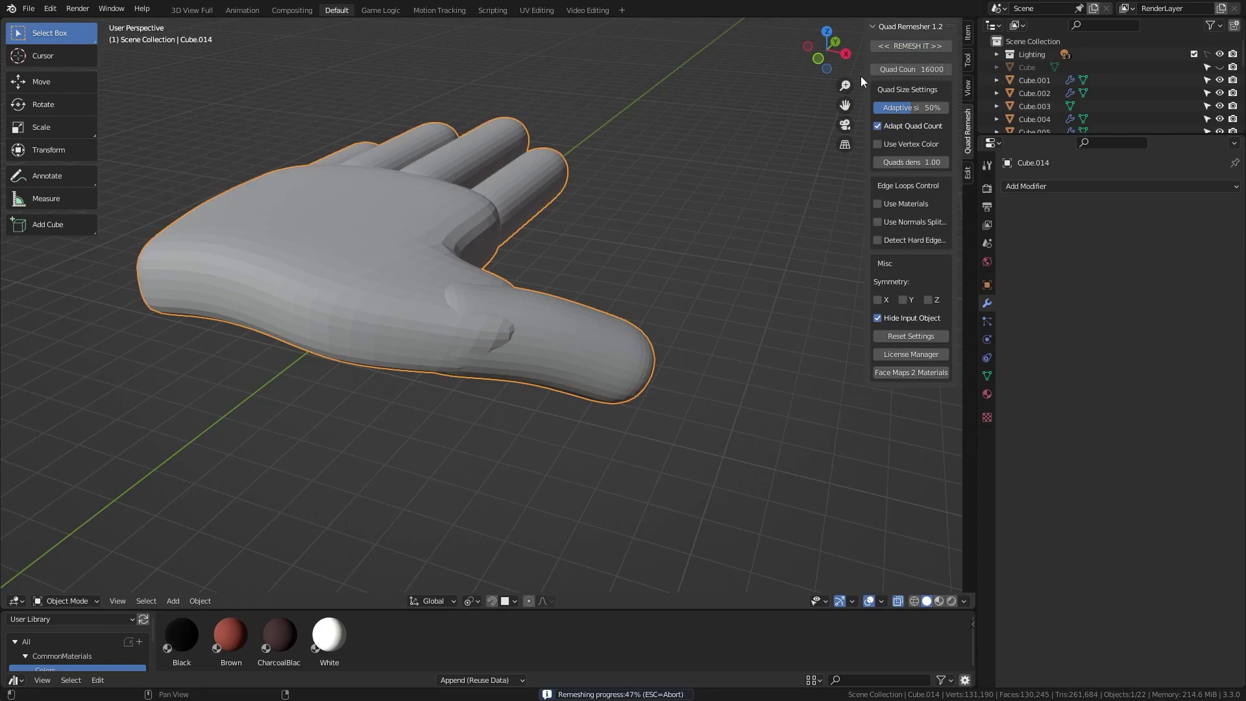
Remesh the merged hand at 16000 quads and smooth the palm surface by sculpting.
click(66, 600)
click(39, 513)
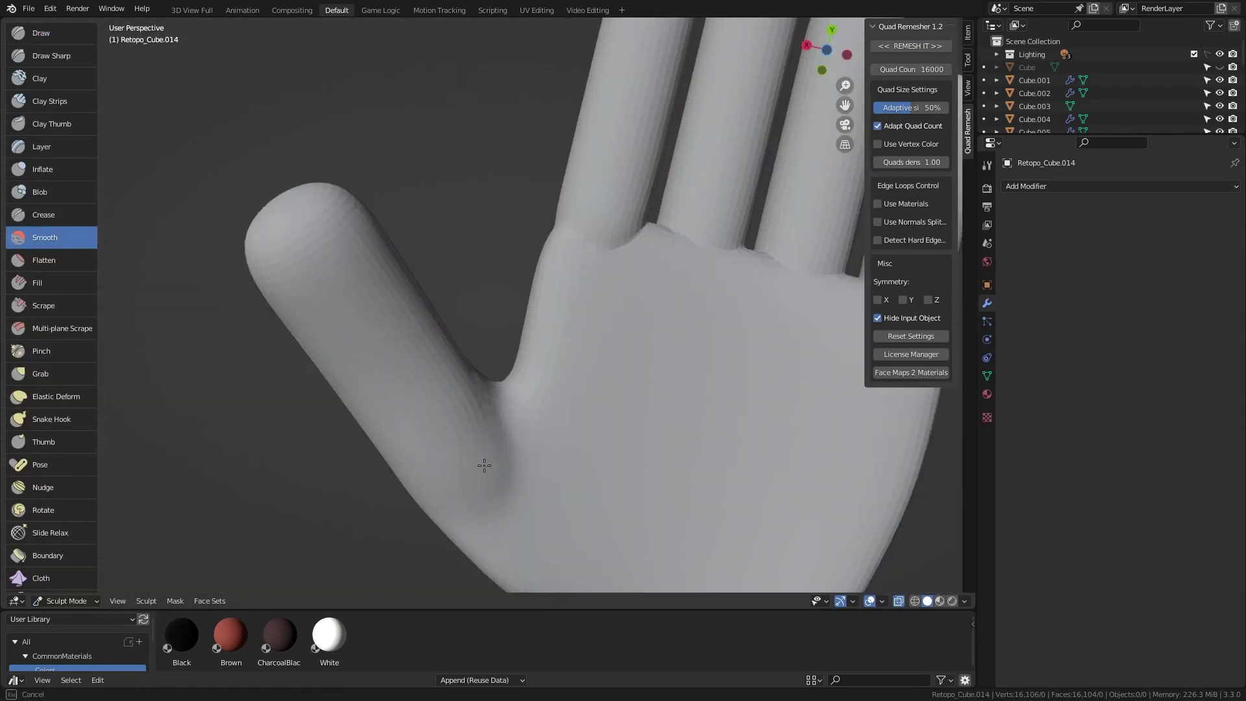
scroll(504, 256, down, 5)
middle_drag(504, 256, 395, 281)
scroll(544, 346, up, 4)
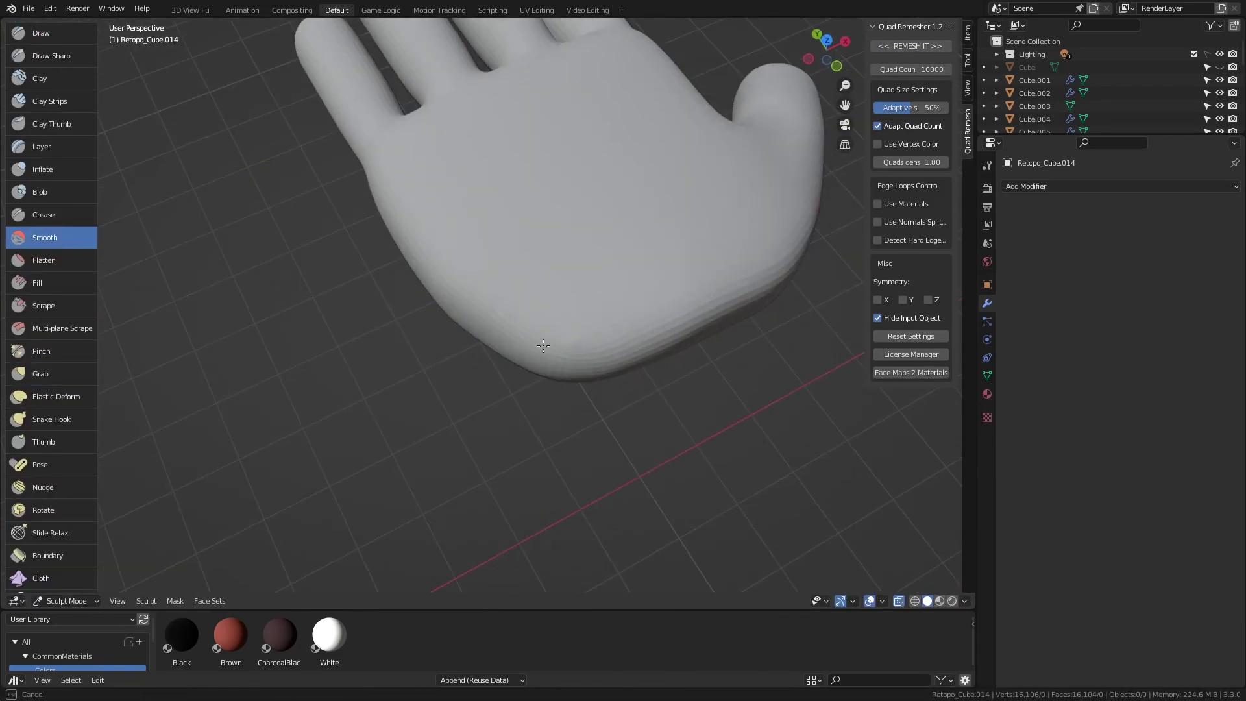
middle_drag(543, 346, 617, 300)
key(g)
scroll(498, 300, up, 5)
scroll(468, 298, down, 5)
mouse_move(468, 298)
middle_down()
mouse_move(449, 288)
mouse_move(443, 400)
middle_up()
key(x)
key(shift+s)
mouse_move(468, 248)
middle_down()
mouse_move(412, 409)
mouse_move(507, 376)
middle_up()
key(x)
shift+drag(507, 376, 427, 535)
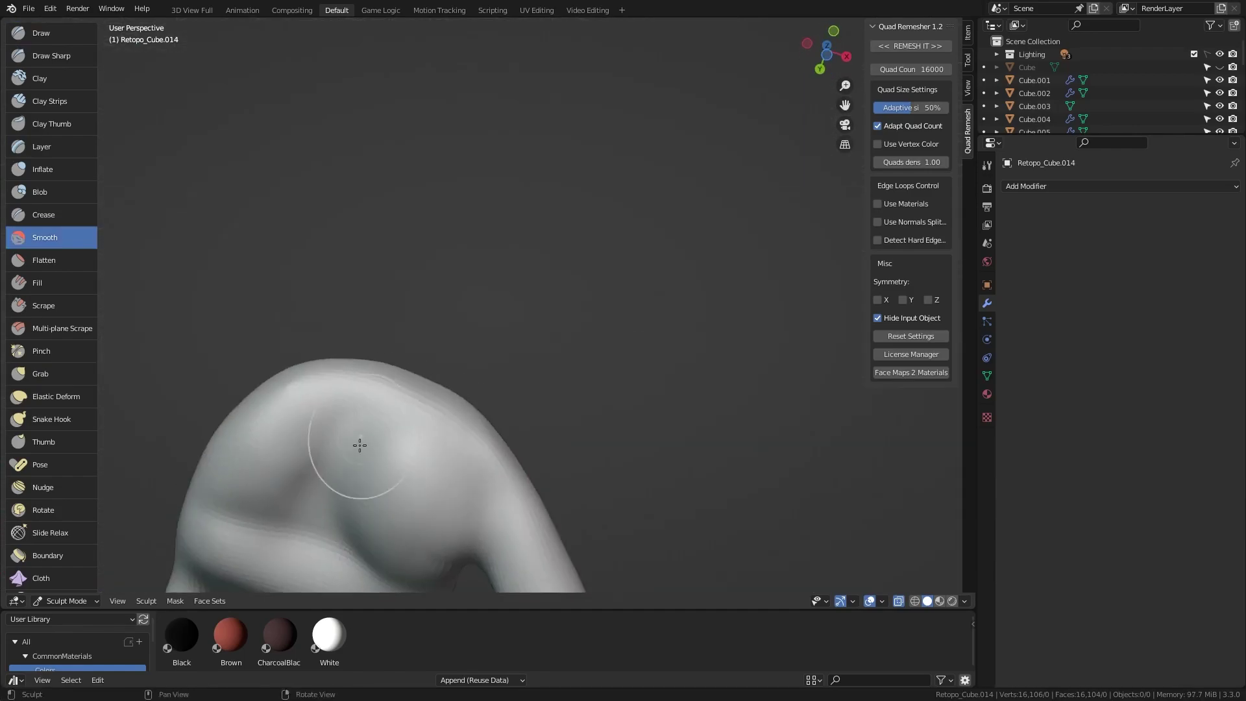
Smooth the webbing between the fingers and along finger sides, alternating Smooth and Grab brushes.
middle_drag(442, 338, 389, 325)
key(g)
scroll(308, 307, up, 8)
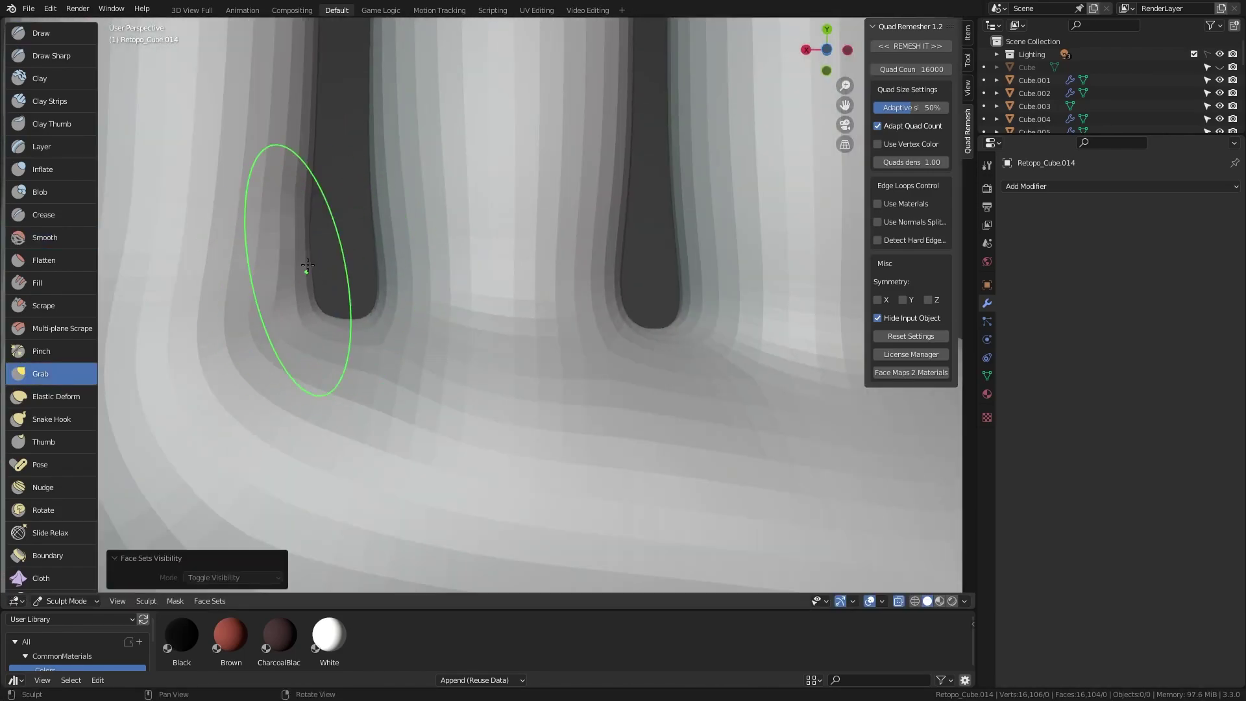
scroll(308, 265, down, 5)
scroll(445, 418, up, 4)
scroll(422, 292, up, 3)
shift+drag(415, 260, 409, 203)
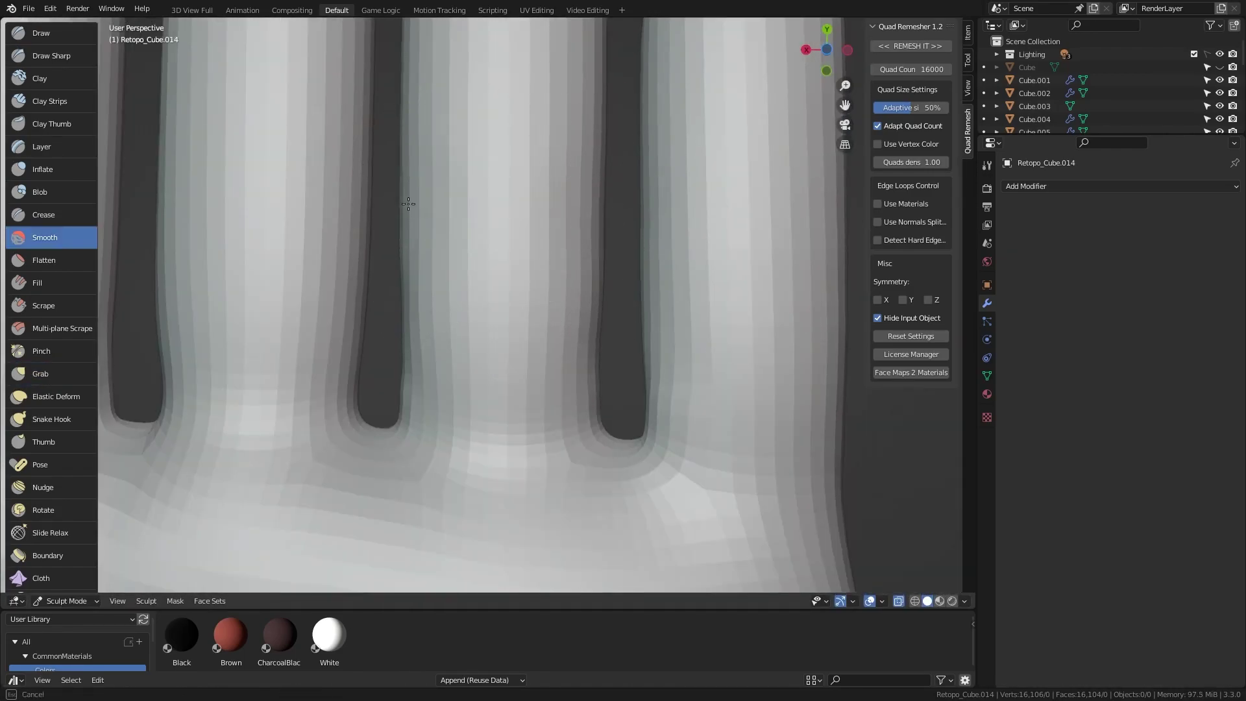
scroll(408, 204, up, 2)
scroll(408, 259, down, 5)
scroll(455, 292, up, 5)
mouse_move(454, 292)
middle_down()
mouse_move(507, 362)
mouse_move(460, 219)
middle_up()
key(shift+s)
mouse_move(479, 351)
middle_down()
mouse_move(515, 303)
mouse_move(386, 195)
mouse_move(516, 192)
middle_up()
key(g)
scroll(417, 213, down, 5)
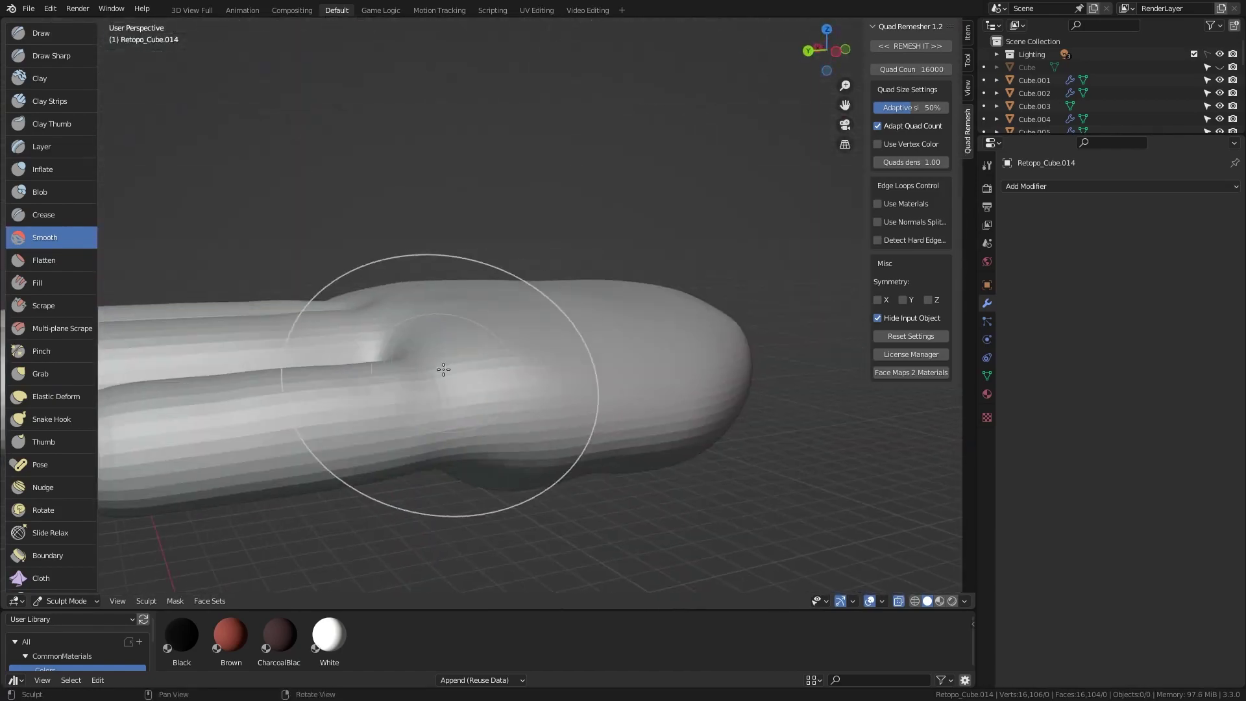
mouse_move(553, 404)
middle_down()
mouse_move(428, 255)
mouse_move(417, 286)
mouse_move(445, 347)
mouse_move(671, 234)
middle_up()
scroll(672, 234, down, 5)
middle_drag(529, 245, 717, 336)
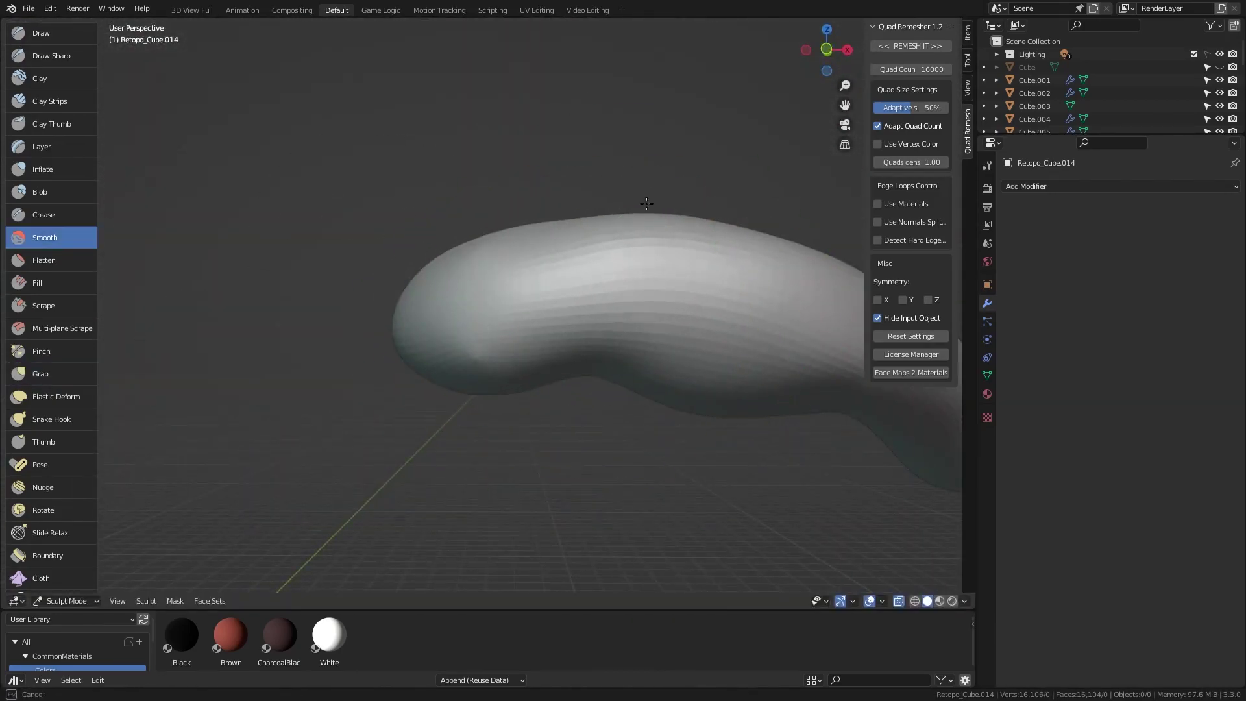
Create a new material for the hand and name it GloveWhite.
click(1049, 242)
double_click(1050, 190)
text(GloveWhite)
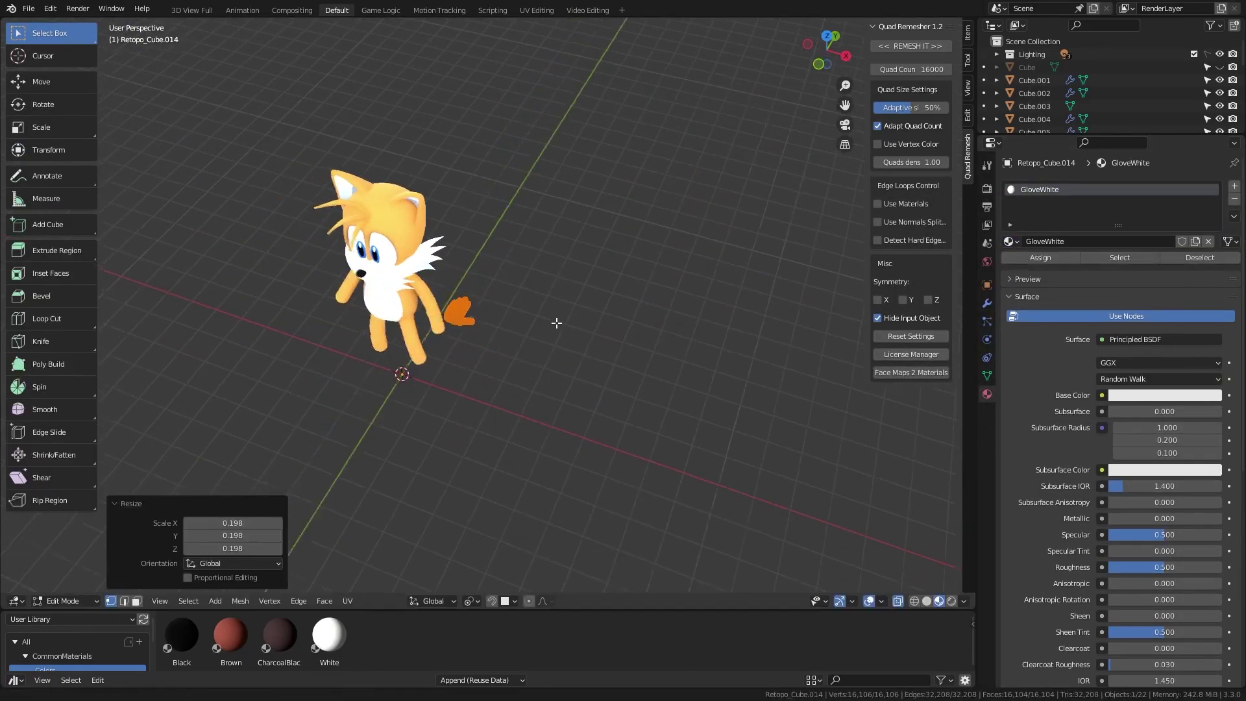
scroll(556, 323, up, 5)
Move the glove onto the character's wrist and check it in Object Mode.
key(g)
click(589, 384)
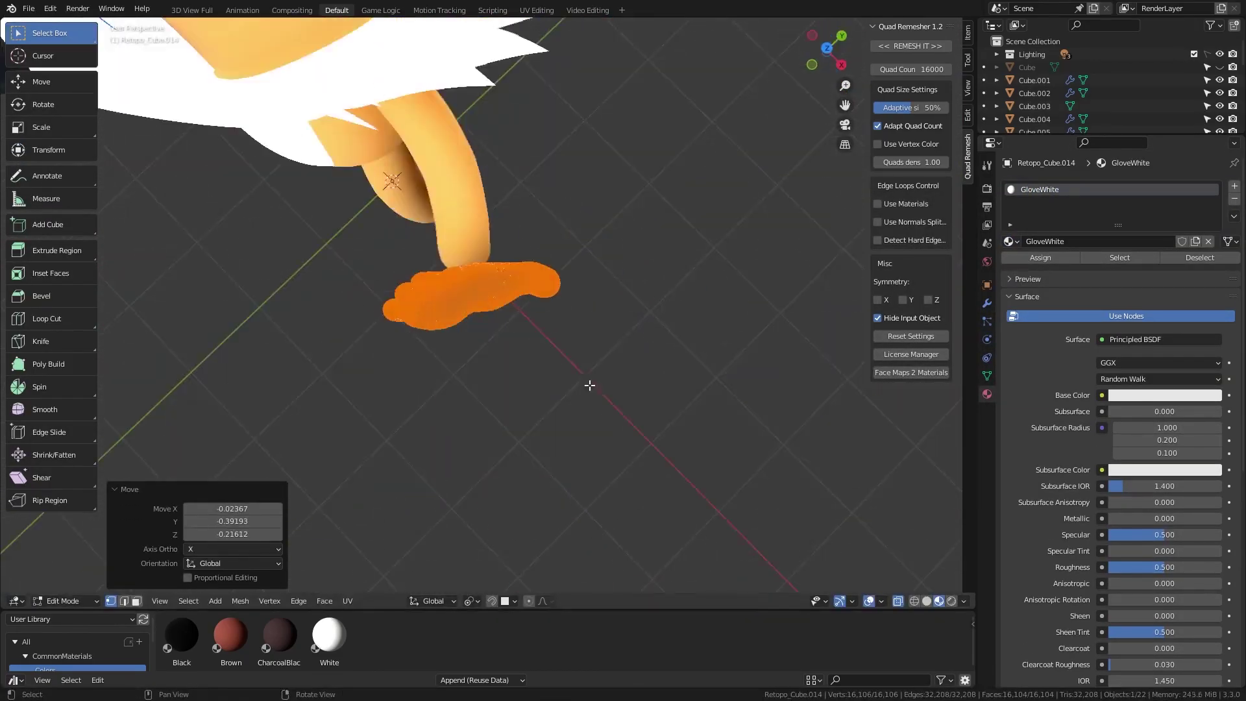
middle_drag(655, 260, 650, 301)
scroll(651, 300, down, 5)
key(Tab)
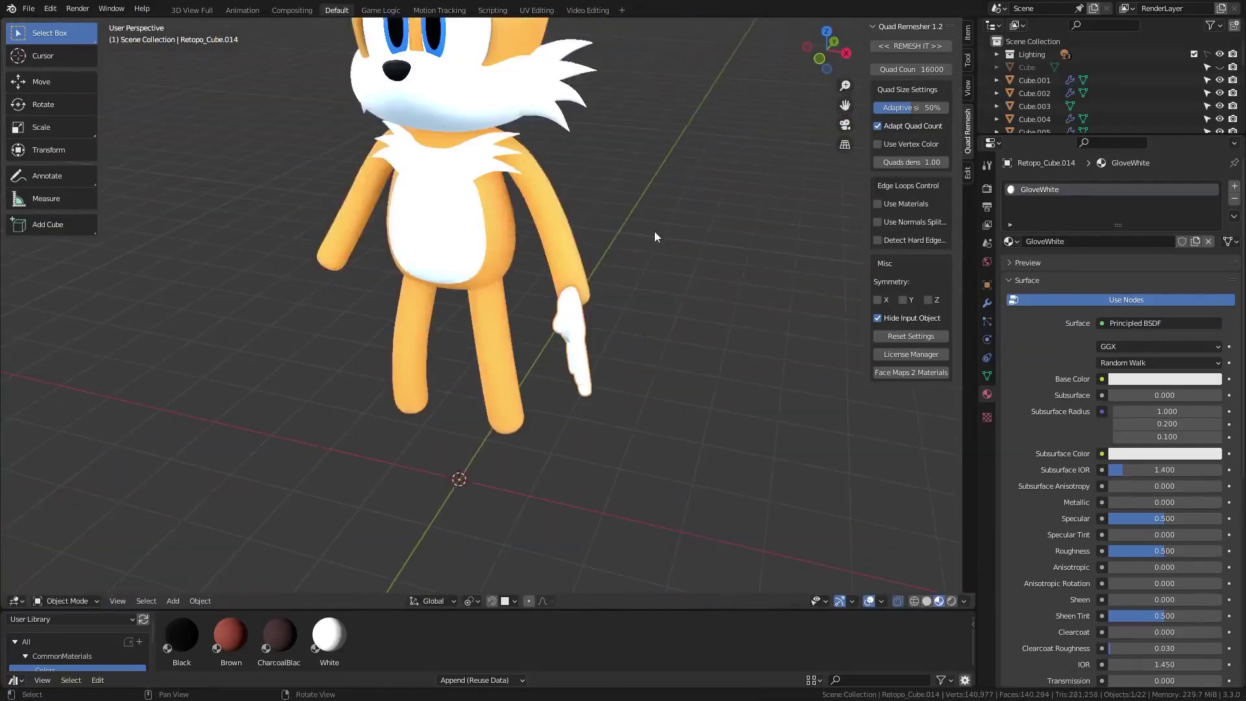
middle_drag(627, 357, 746, 350)
key(Tab)
Add Solidify (thickness -0.0090) and Mirror modifiers to the glove and switch to front view.
click(987, 303)
click(1026, 186)
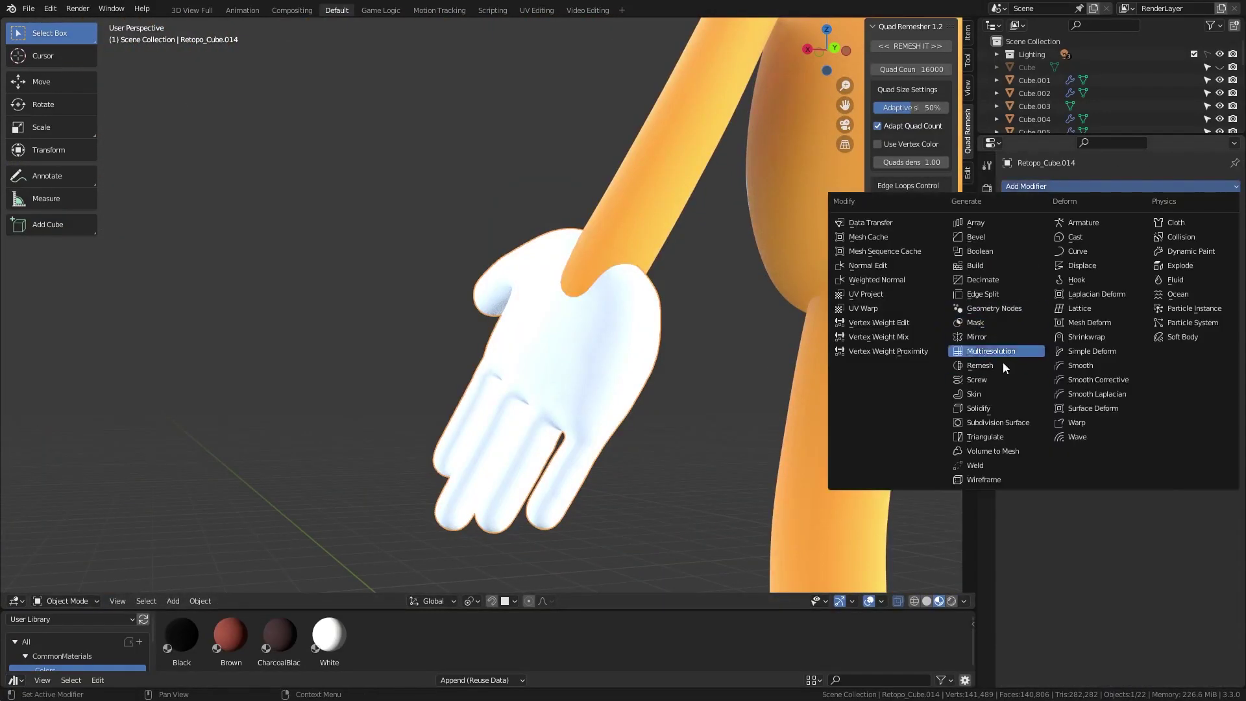
click(1003, 362)
scroll(637, 352, down, 5)
click(1025, 186)
click(924, 361)
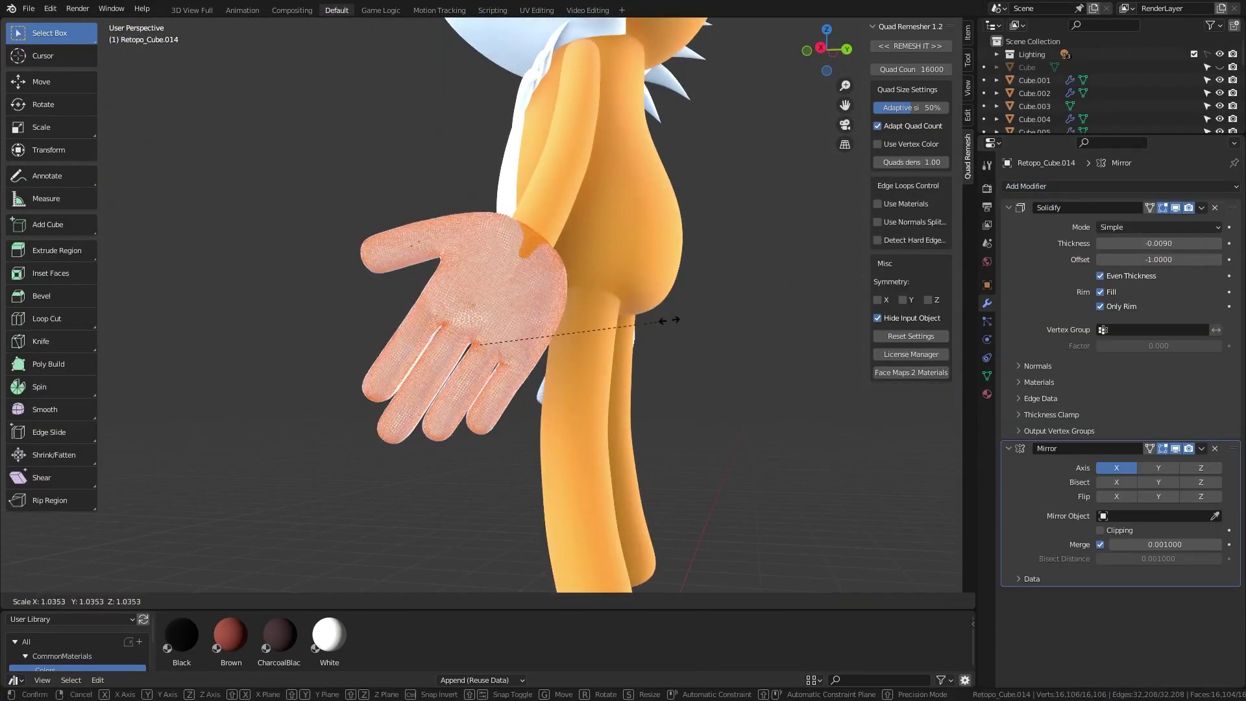
middle_drag(667, 320, 440, 376)
scroll(544, 342, down, 4)
key(KP_1)
key(shift+a)
Add a smaller cylinder and place it on the glove's wrist.
click(642, 415)
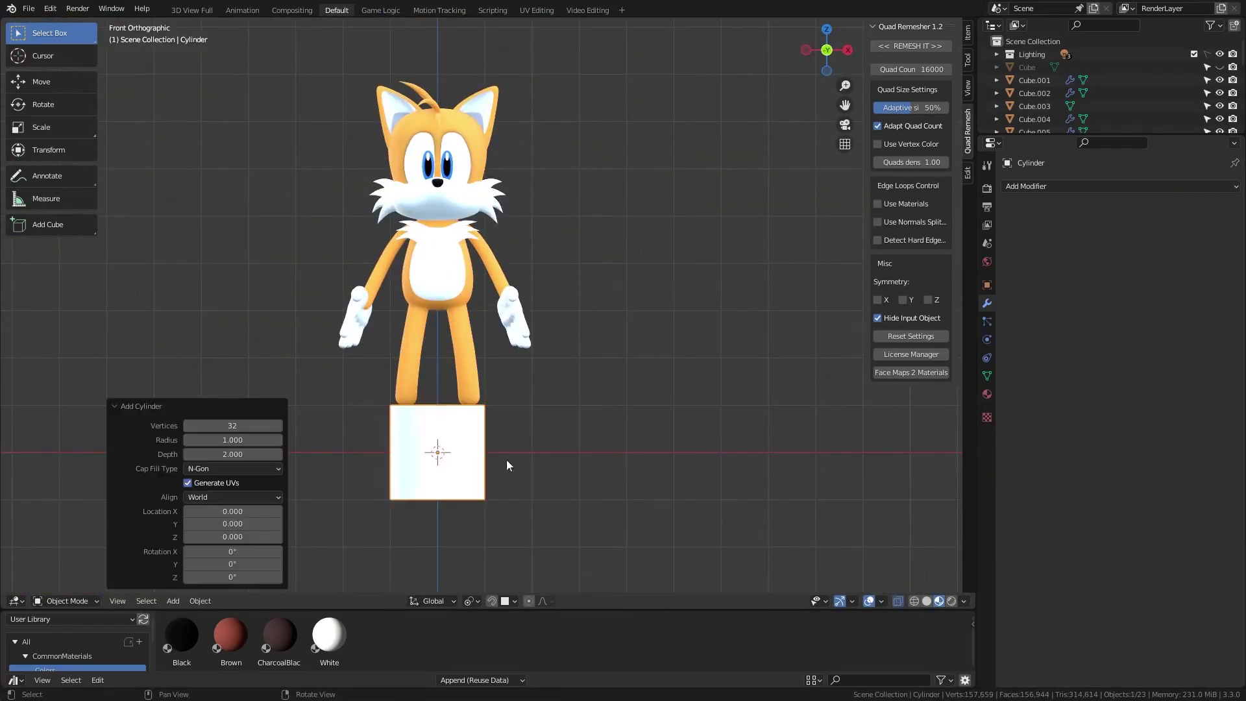
click(620, 266)
key(s)
click(623, 292)
middle_drag(623, 292, 627, 322)
scroll(627, 322, up, 3)
key(g)
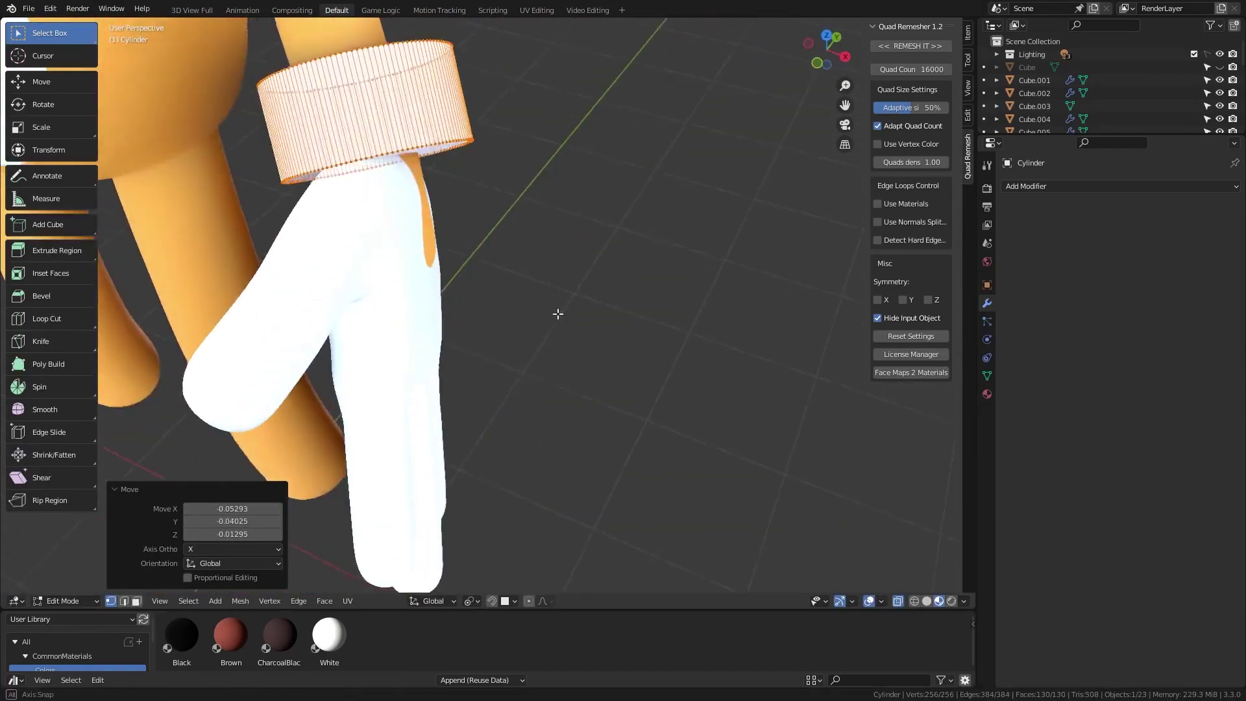
Resize the wrist cylinder and set the transform orientation to face normals.
scroll(586, 280, down, 3)
middle_drag(585, 280, 761, 406)
scroll(417, 175, up, 4)
key(s)
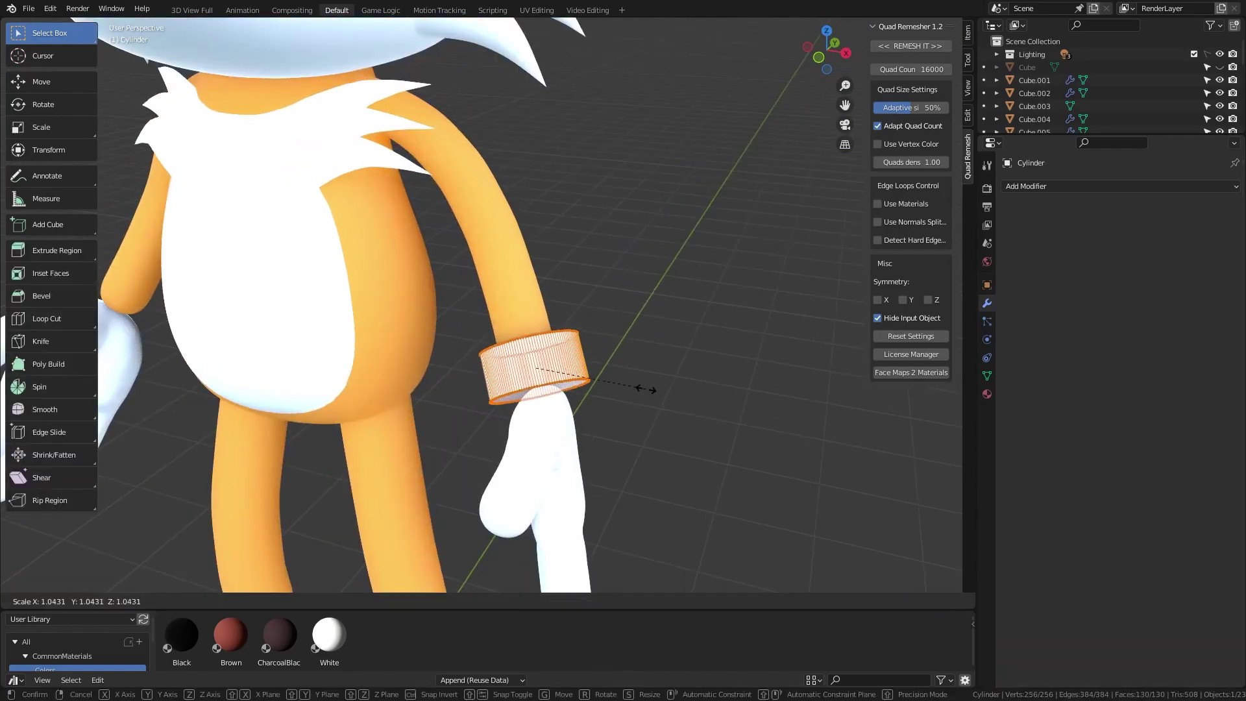
click(646, 388)
scroll(509, 436, up, 4)
click(509, 437)
click(395, 537)
key(Tab)
scroll(718, 272, down, 5)
Add a bevel to round the cuff and apply it.
key(ctrl+2)
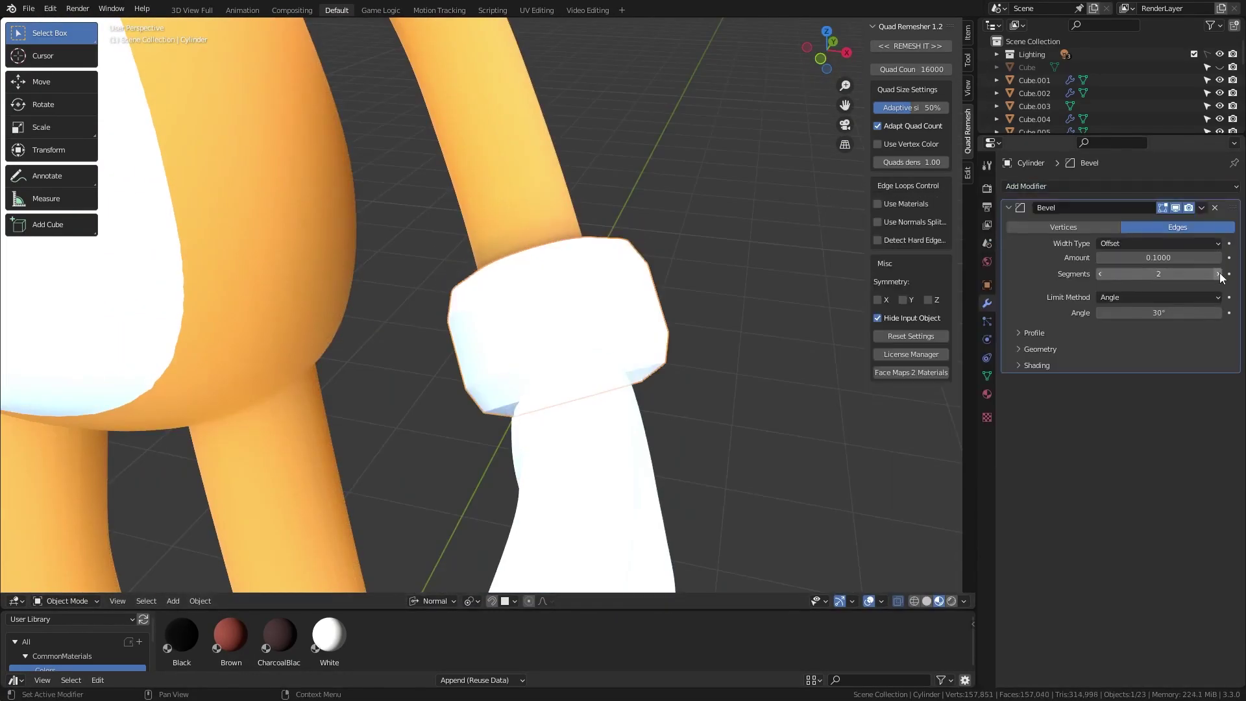
key(ctrl+a)
middle_drag(718, 271, 608, 247)
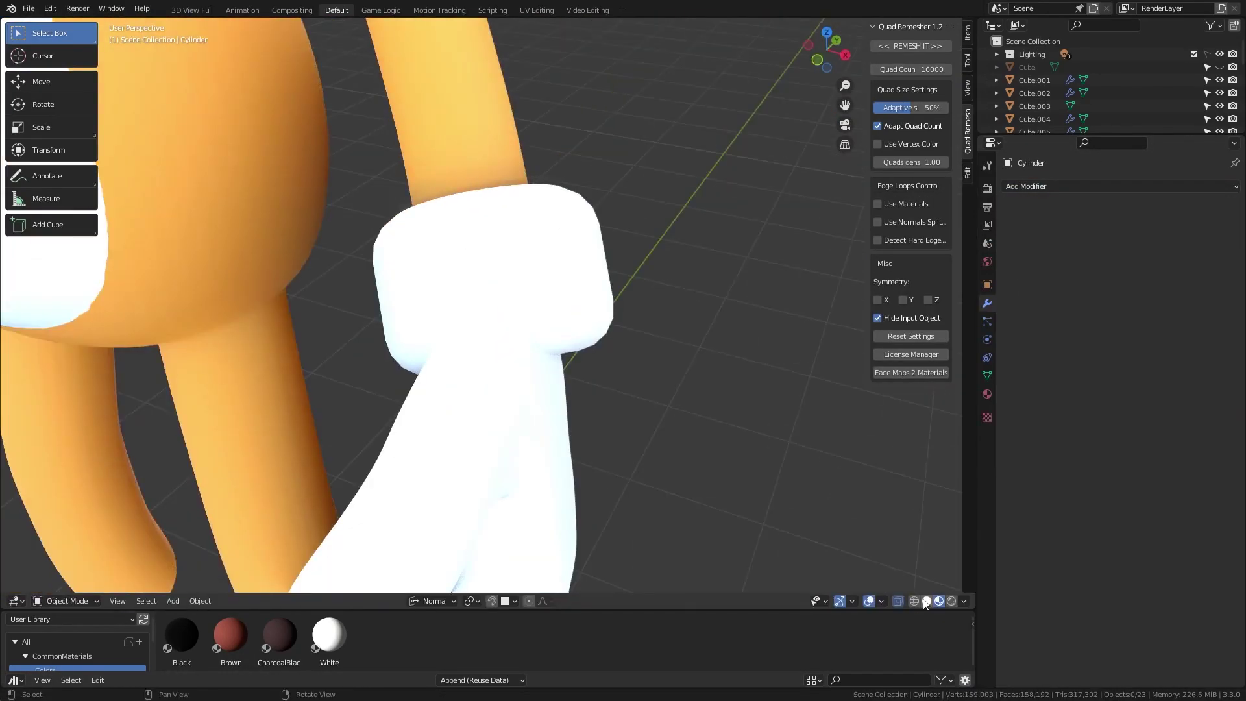
Enter Sculpt Mode on the cuff, resize the brush and switch to Smooth.
key(ctrl+Tab)
key(f)
click(375, 421)
middle_drag(375, 422, 584, 312)
key(shift+s)
click(986, 165)
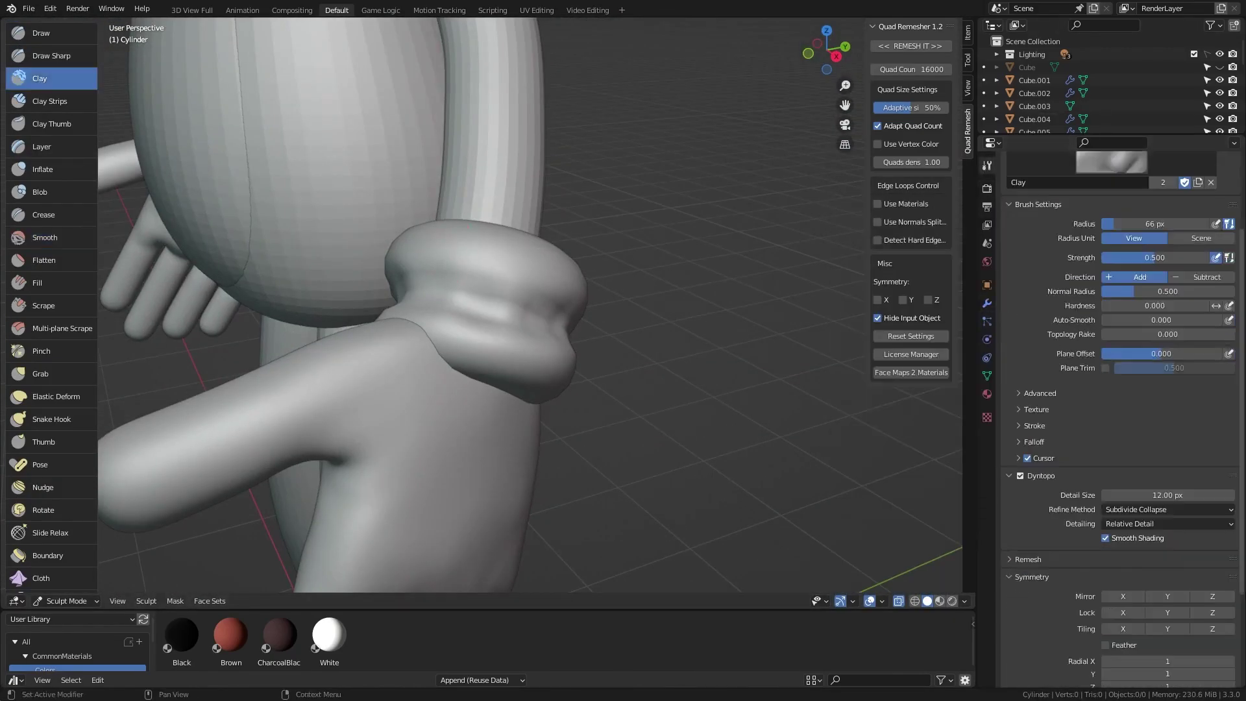
Set dynamic topology detailing to Constant Detail for sculpting the cuff.
scroll(1130, 454, down, 1)
click(1168, 498)
click(1142, 525)
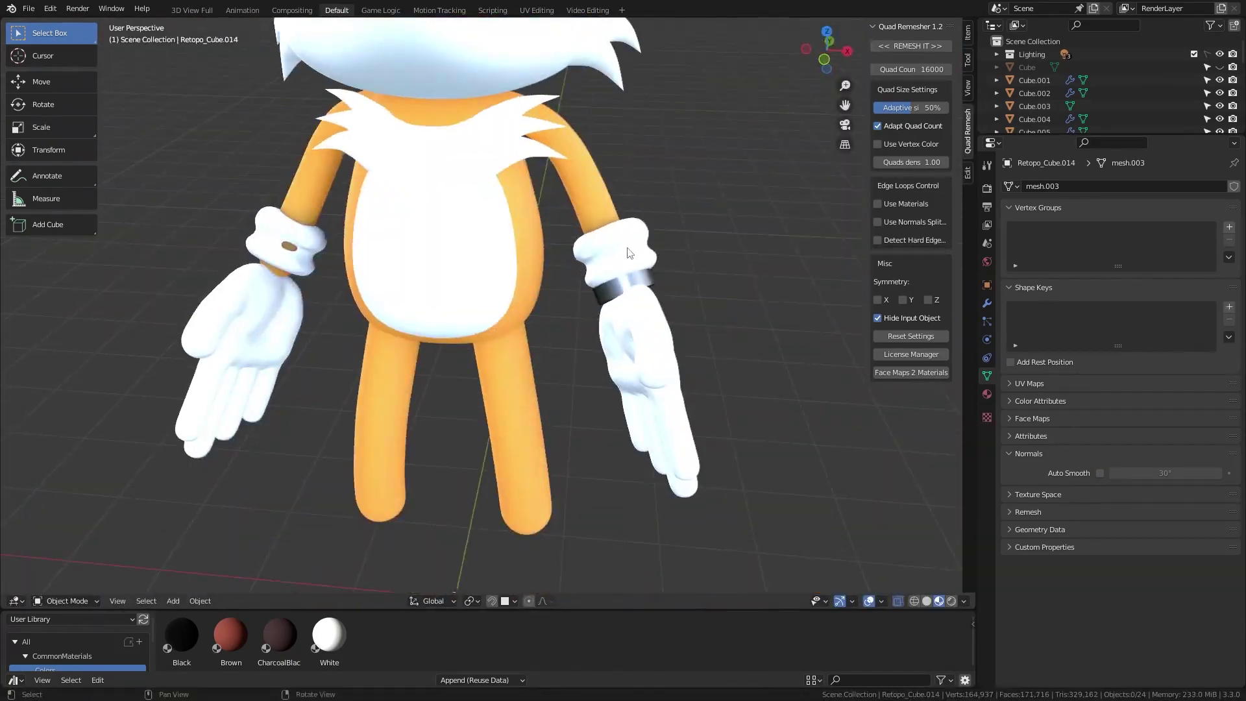
Resize the sculpt brush and reshape the glove near the wrist with Grab.
click(1047, 187)
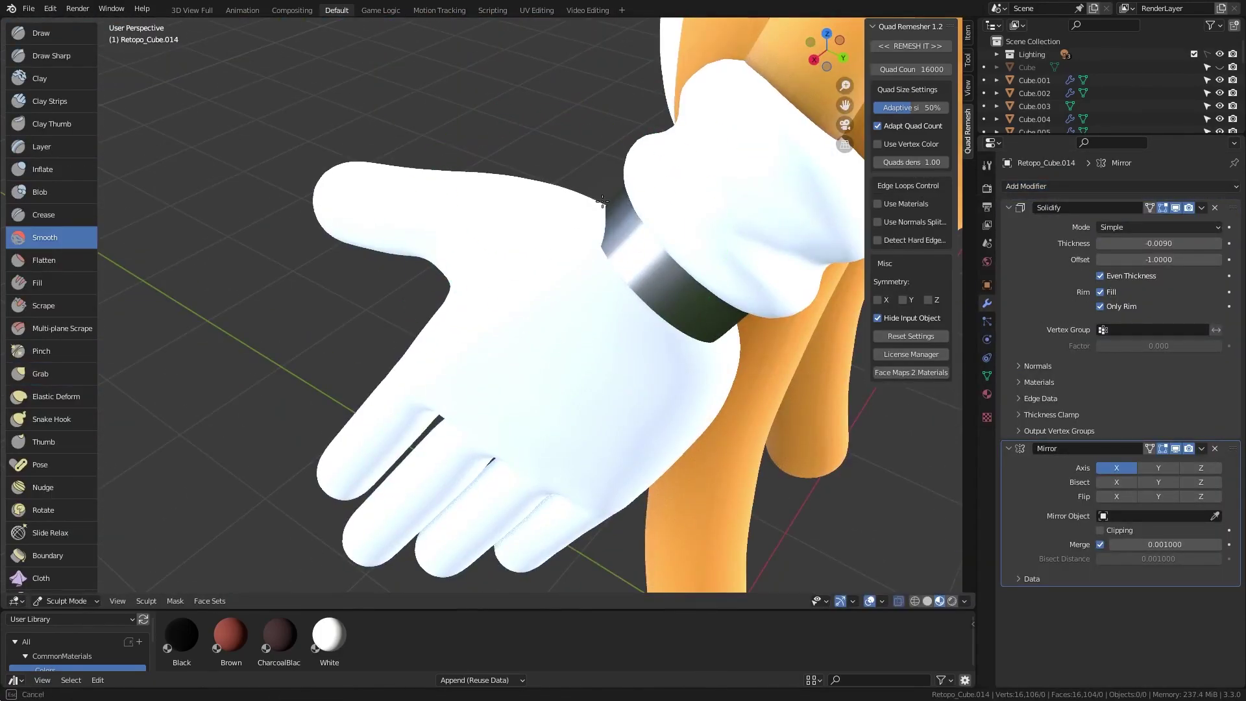
key(v)
scroll(602, 202, up, 5)
key(f)
scroll(484, 191, down, 4)
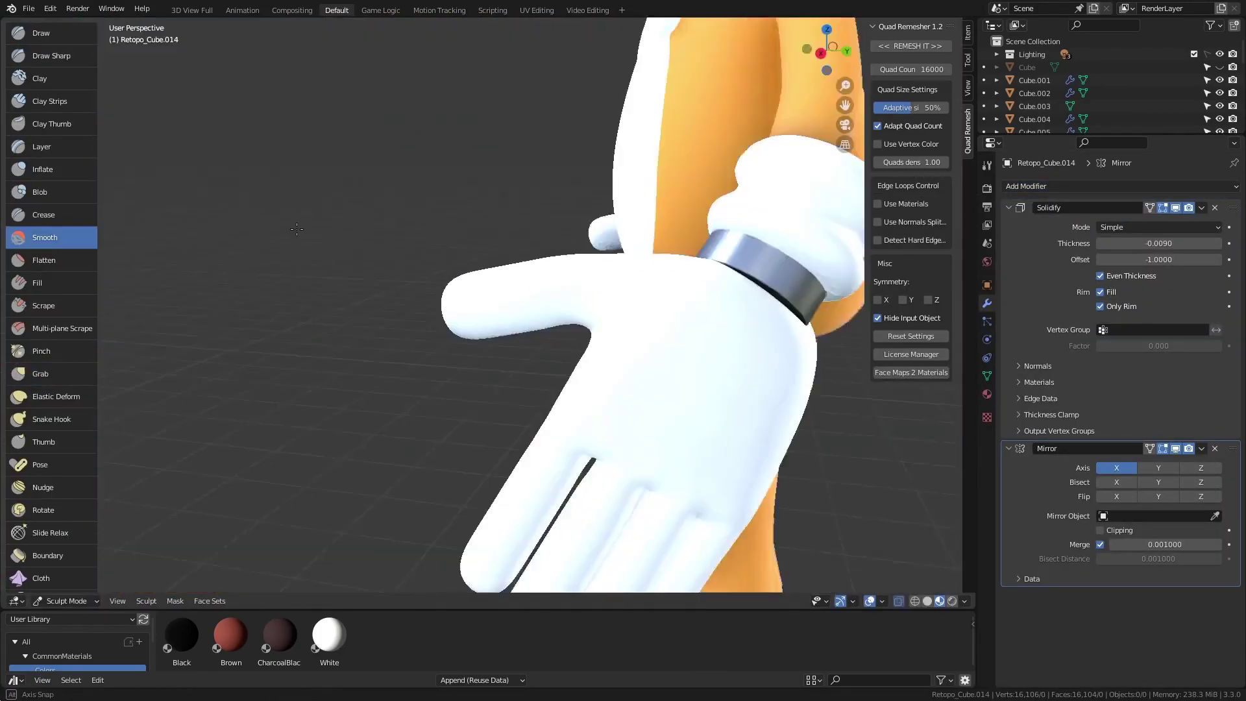
middle_drag(484, 191, 495, 270)
key(g)
scroll(495, 270, up, 4)
scroll(562, 222, down, 3)
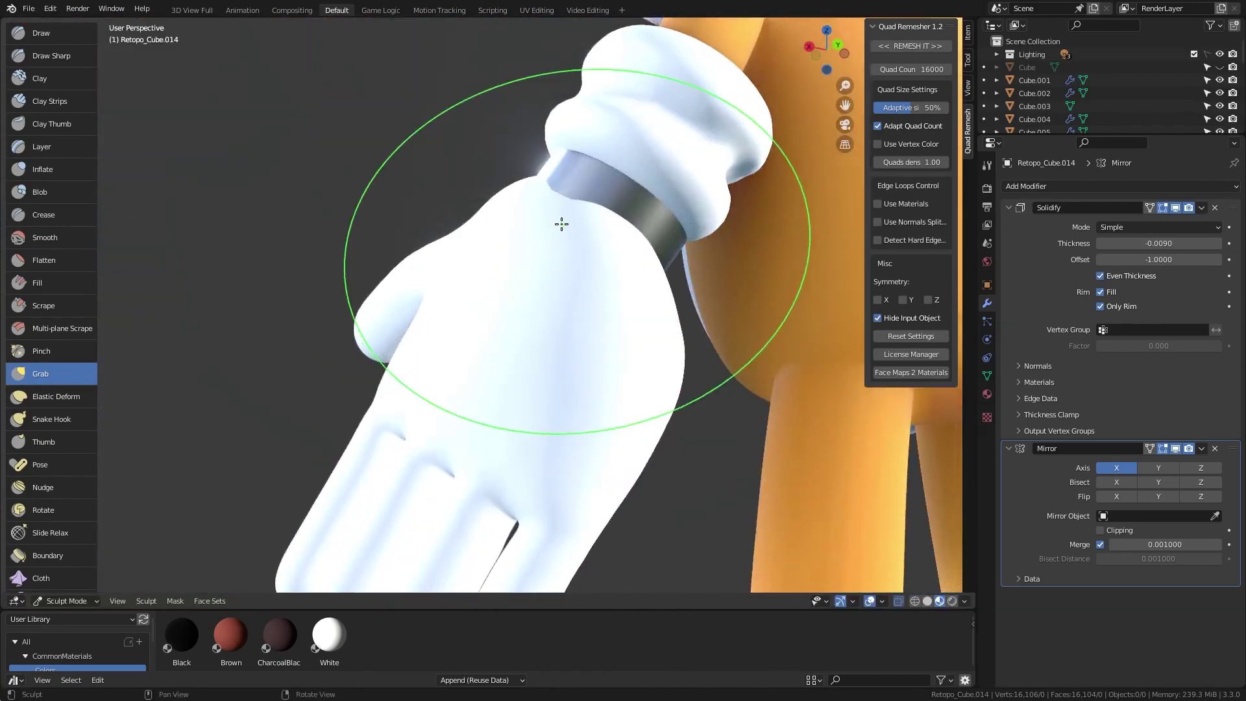
middle_drag(562, 222, 564, 229)
Puff out the glove near the cuff with Inflate, smooth it, and return to Object Mode.
key(i)
middle_drag(432, 203, 458, 178)
scroll(458, 178, down, 2)
key(g)
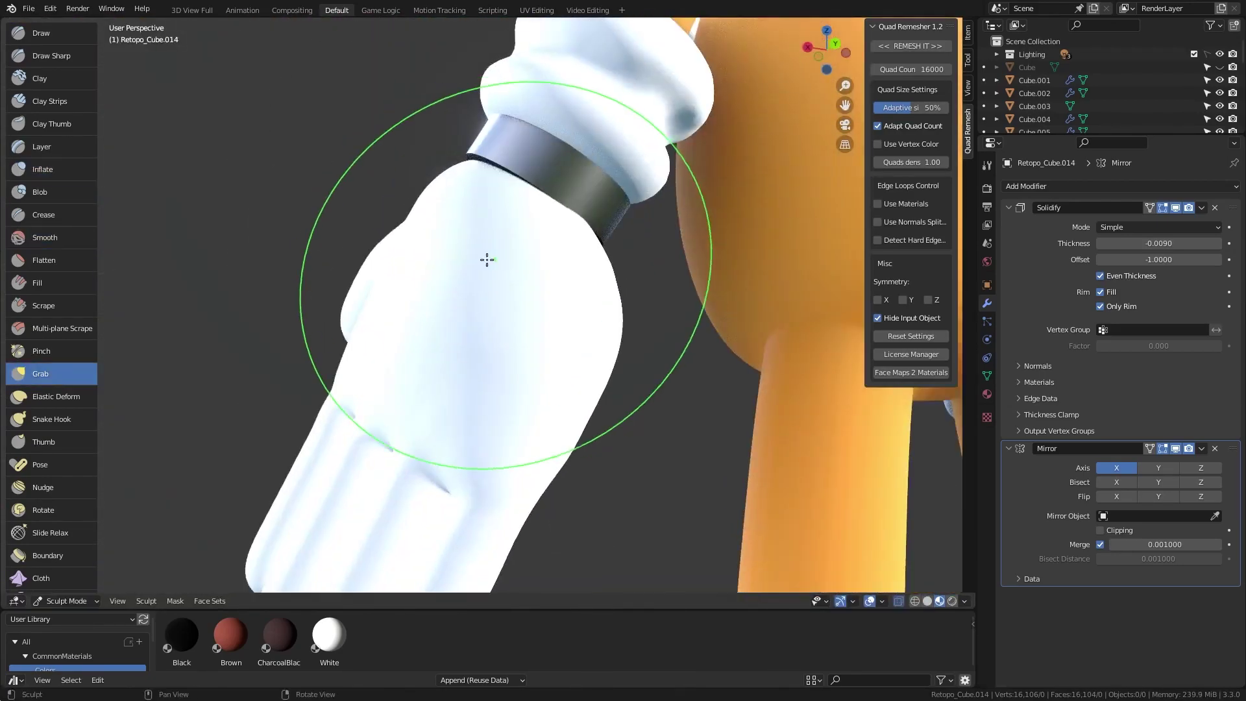
middle_drag(487, 259, 387, 353)
key(shift+s)
scroll(478, 255, up, 2)
scroll(479, 255, down, 5)
mouse_move(479, 255)
middle_down()
mouse_move(493, 279)
mouse_move(857, 417)
middle_up()
key(ctrl+Tab)
Confirm a move, then resculpt the glove with the Pose and Grab brushes.
scroll(493, 279, up, 5)
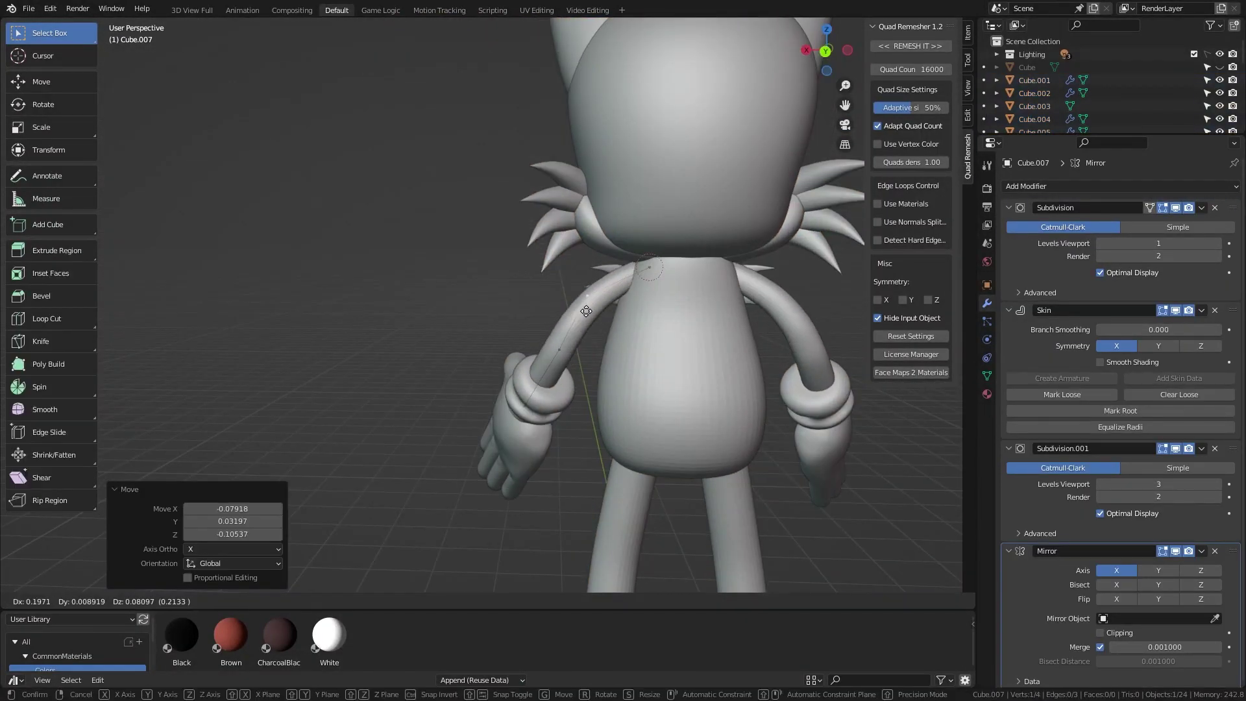
click(586, 311)
middle_drag(586, 311, 524, 251)
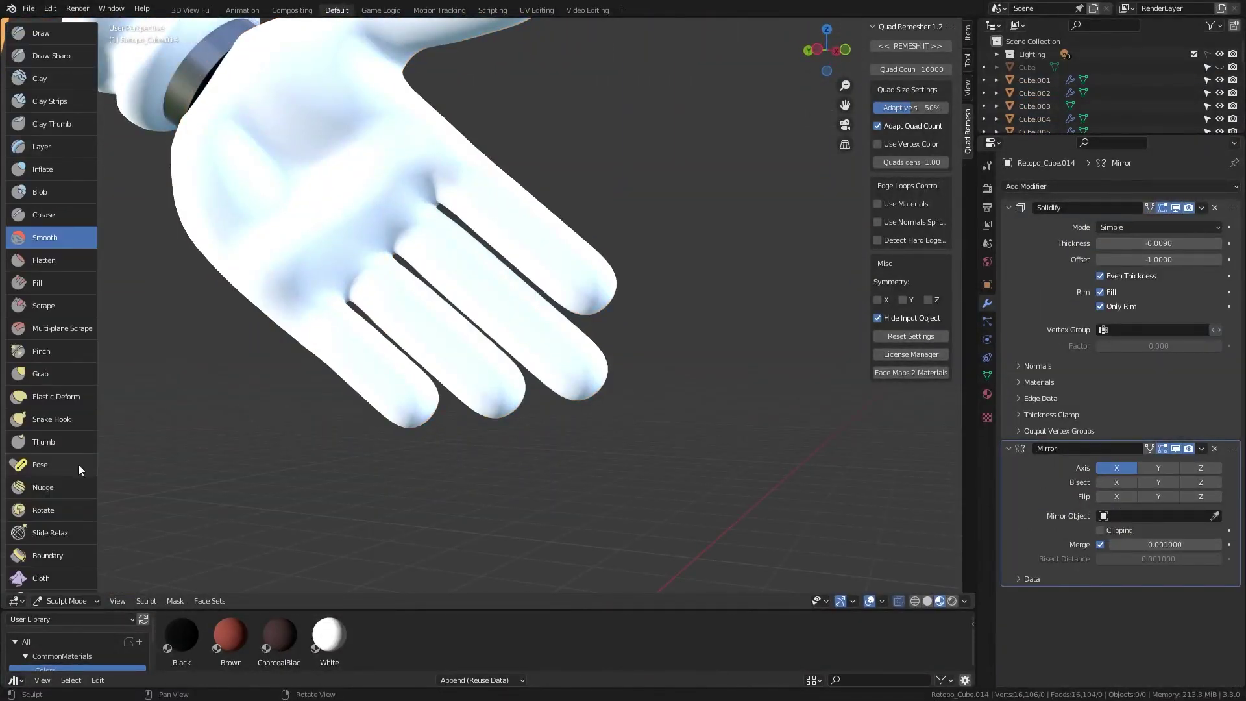
click(78, 465)
scroll(78, 465, down, 5)
middle_drag(493, 364, 562, 383)
click(41, 373)
Rename the white shoe material slot to ShoeWhite.
middle_drag(722, 450, 454, 462)
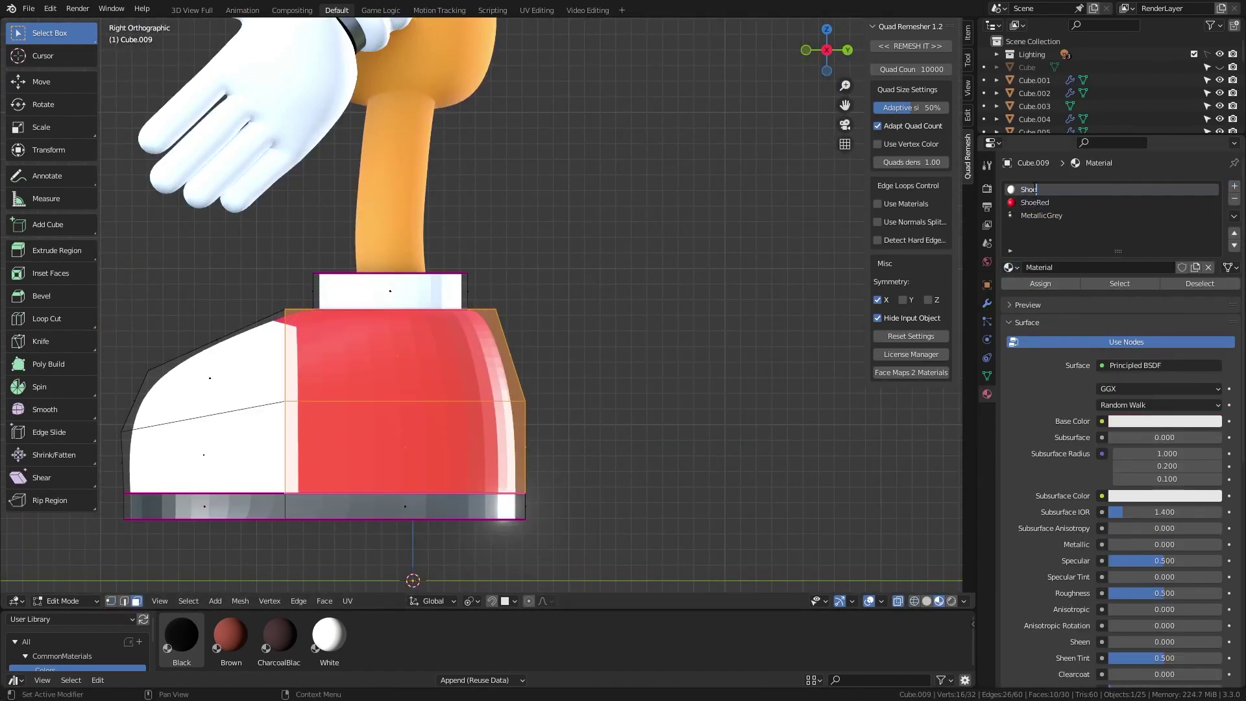
text(White)
key(Return)
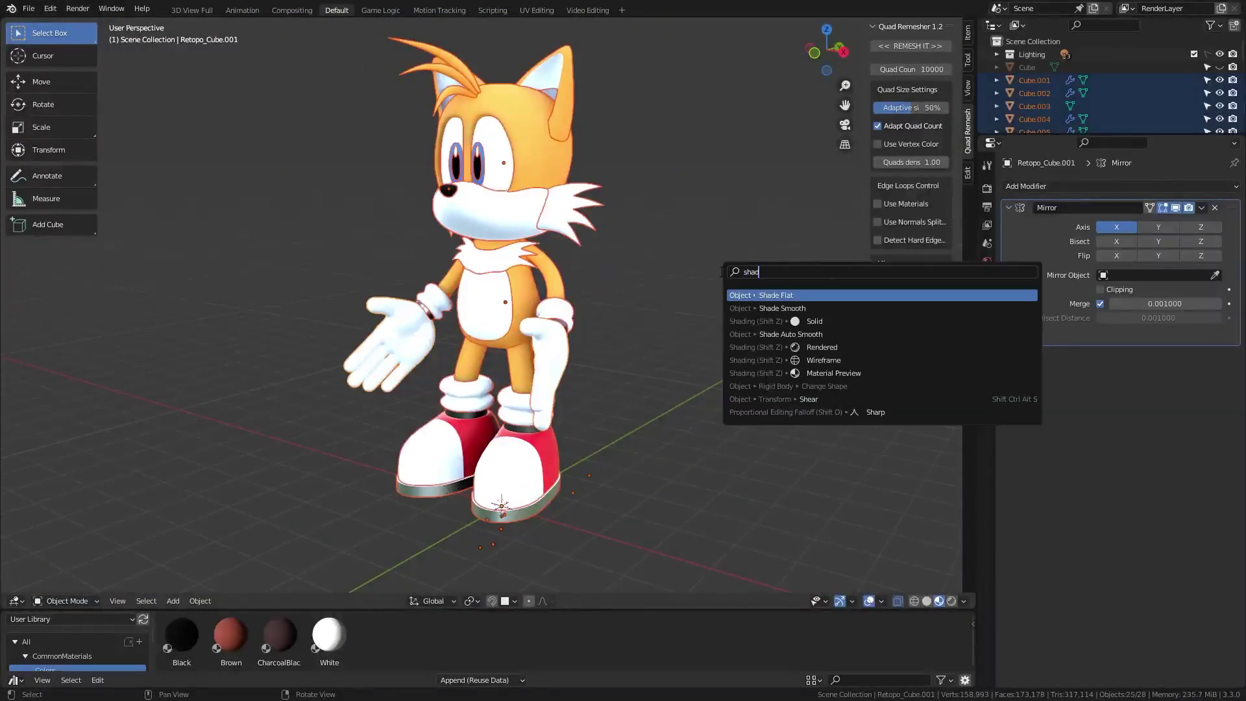
Add a cube, skin its vertex chain into a thick tail, and insert an extra loop.
click(768, 395)
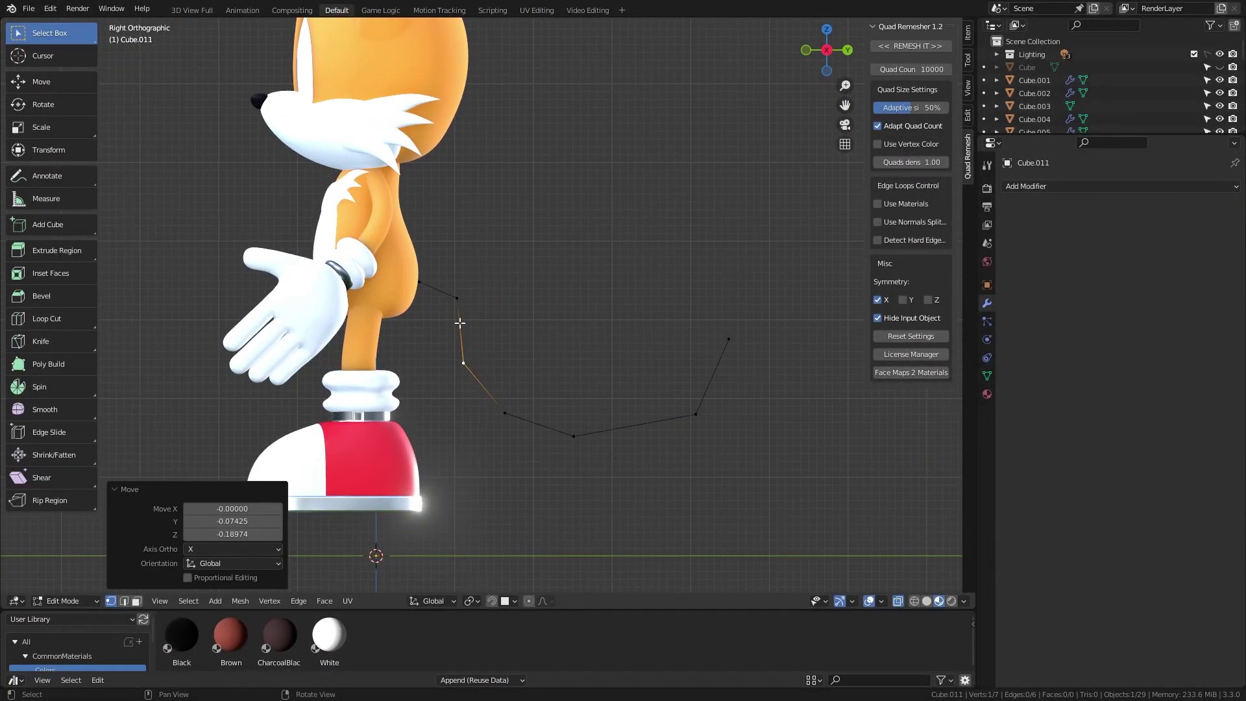
click(1119, 186)
click(902, 392)
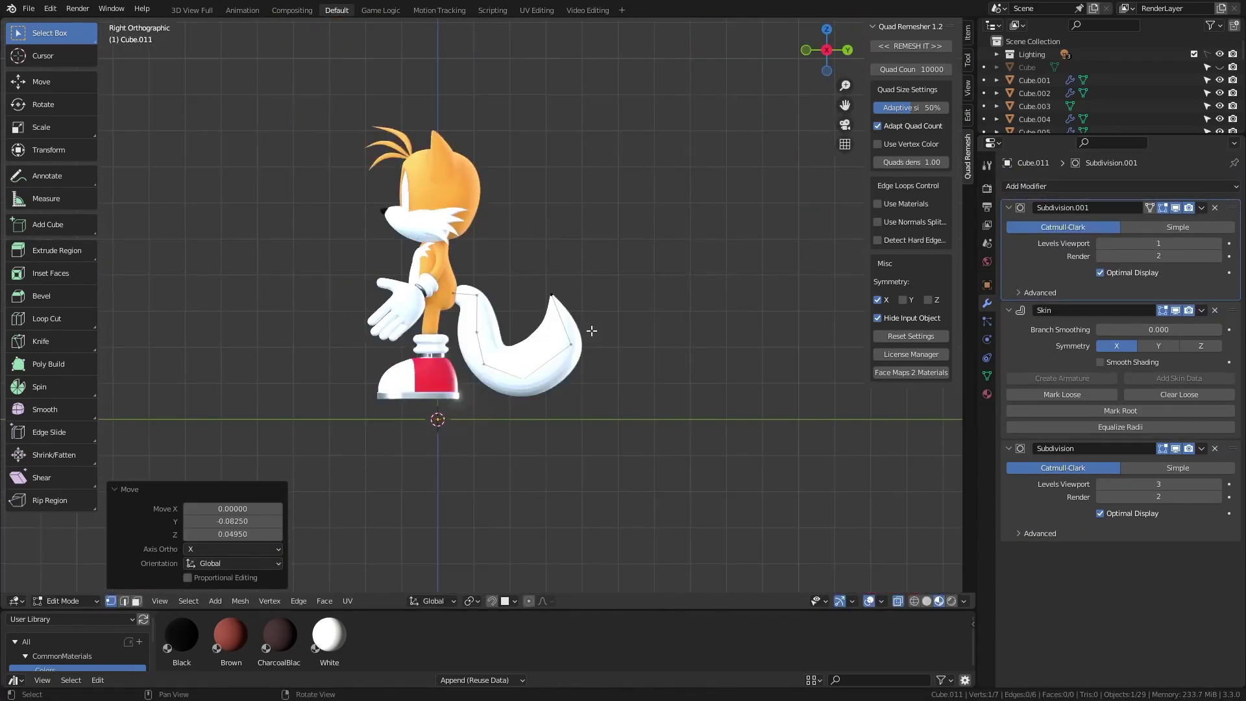
key(ctrl+r)
click(654, 340)
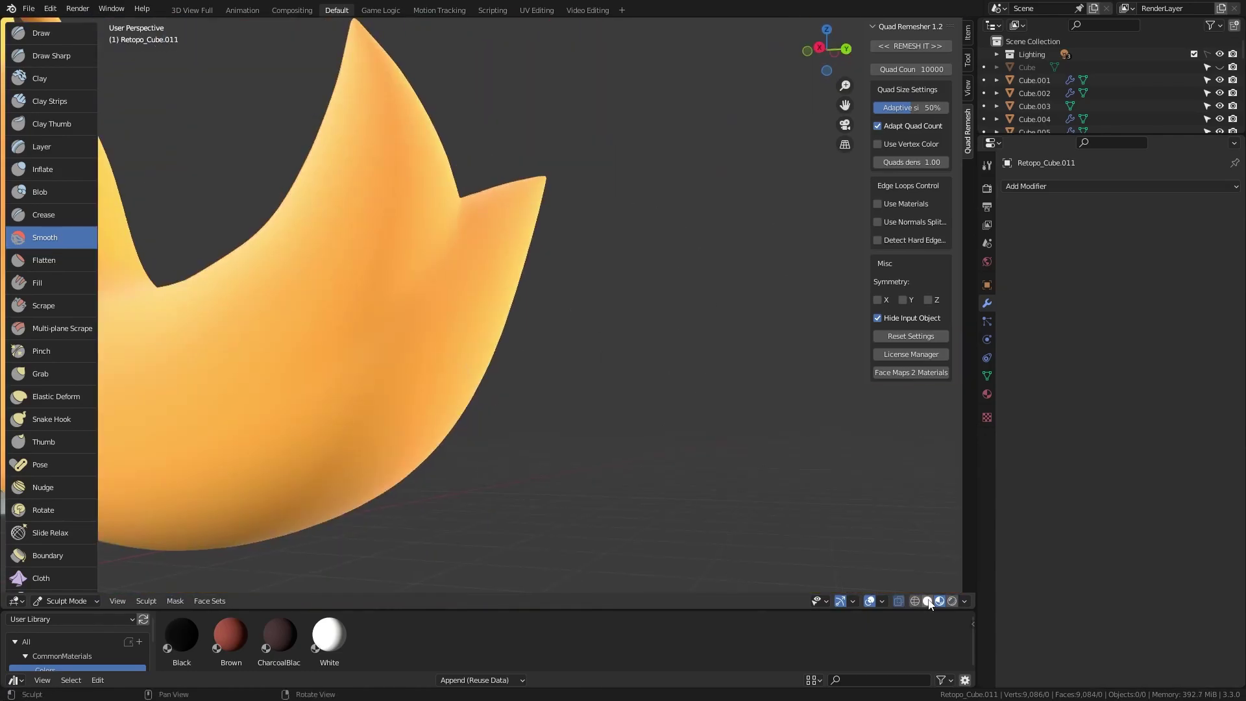
Switch the viewport to solid shading.
click(928, 601)
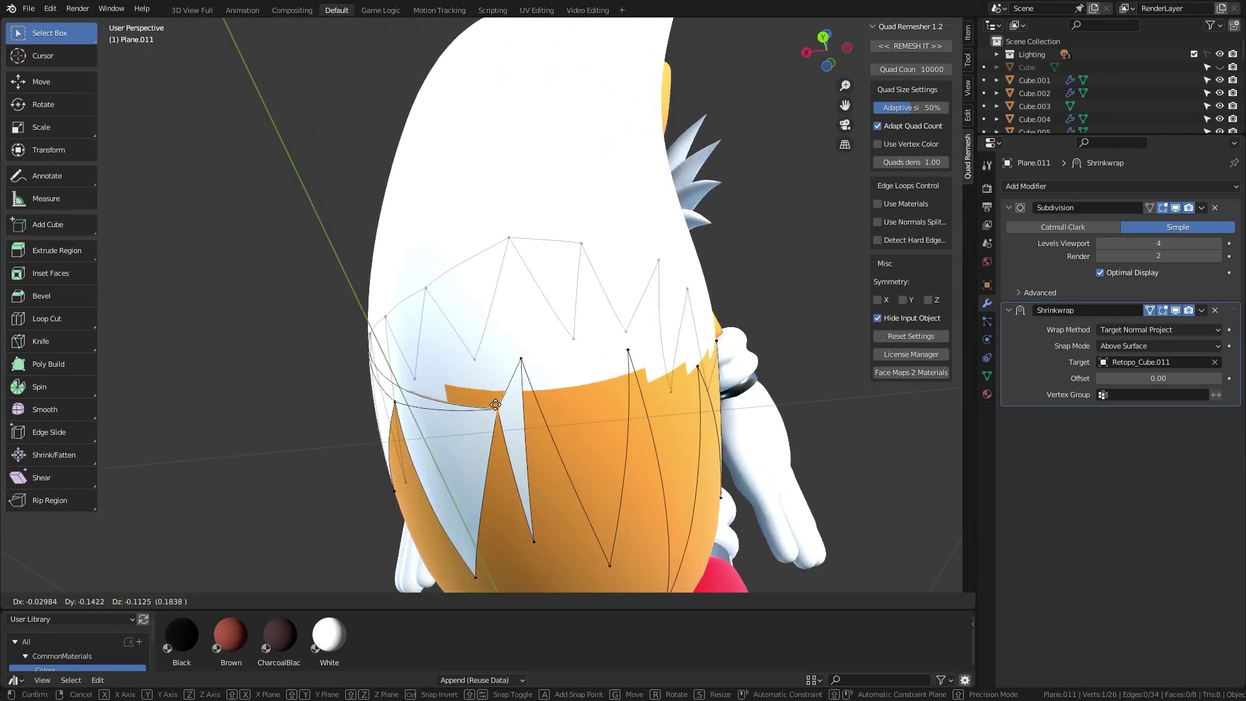
Knife-cut the white patch and fill new faces toward the tail tip.
click(495, 404)
middle_drag(495, 404, 391, 387)
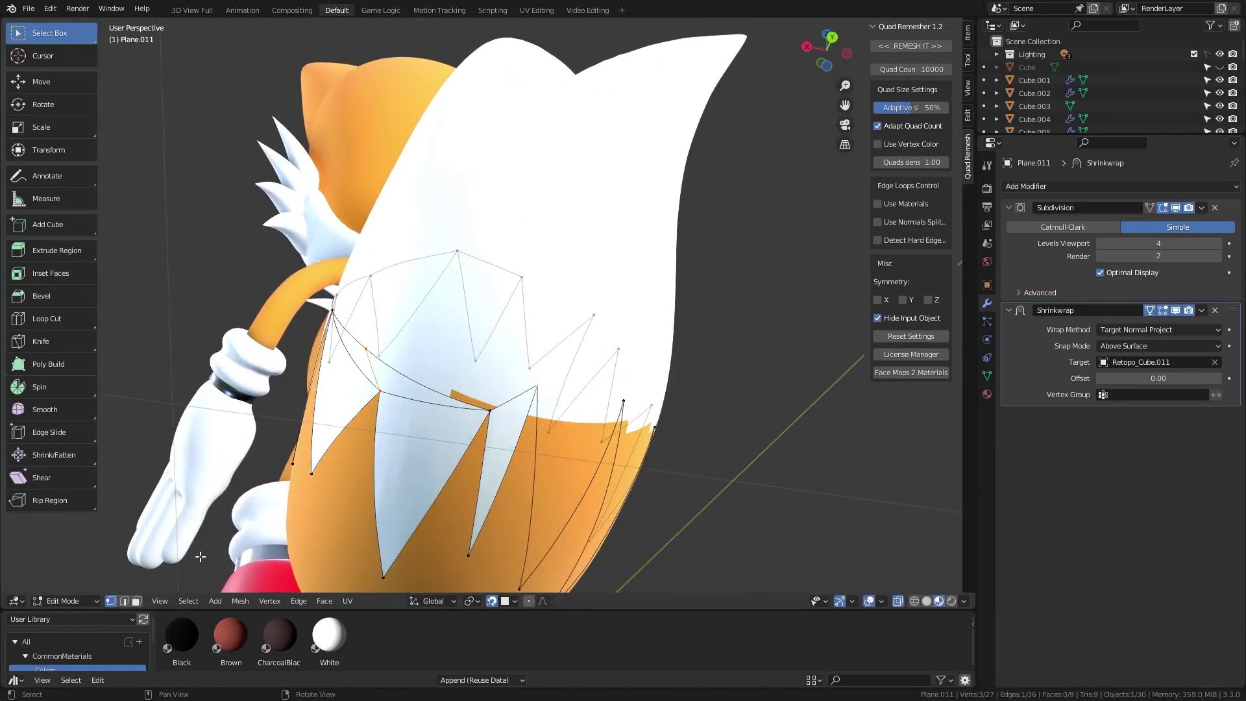
shift+click(534, 384)
middle_drag(534, 384, 529, 309)
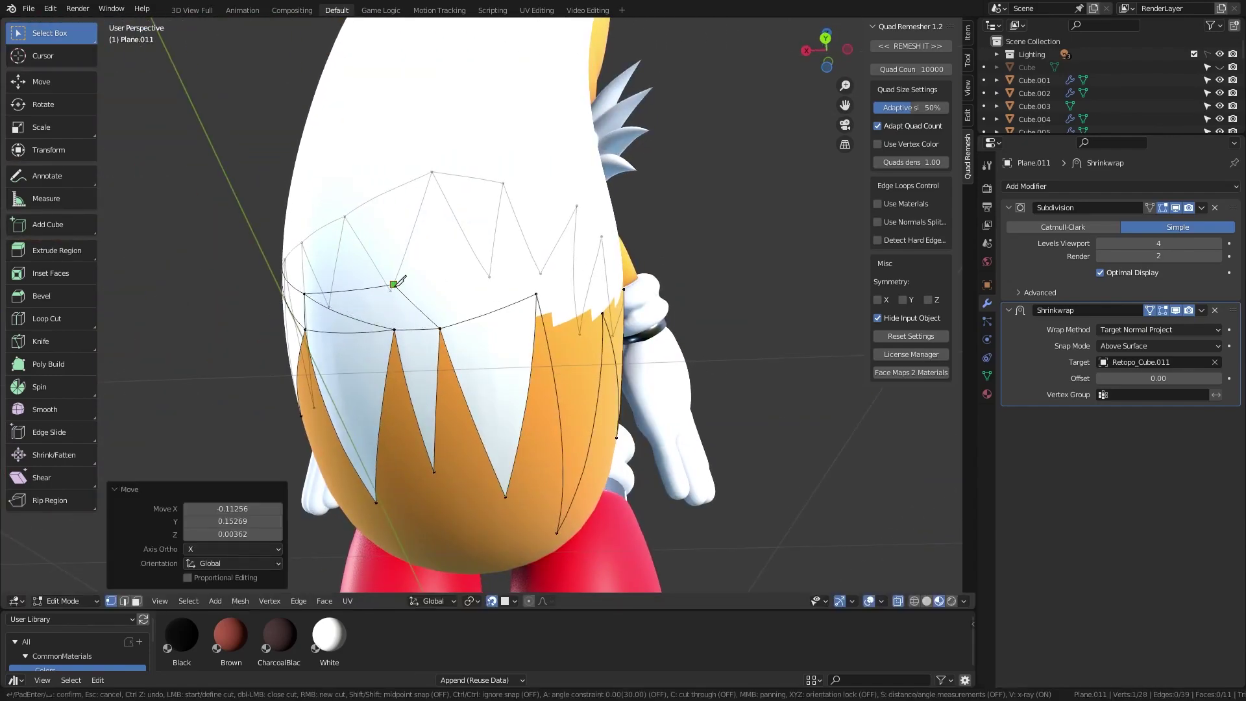
key(Return)
middle_drag(398, 281, 483, 553)
key(f)
key(f)
key(f)
middle_drag(280, 246, 614, 297)
Extrude more zigzag spike points around the tail tip.
key(f)
middle_drag(395, 187, 472, 255)
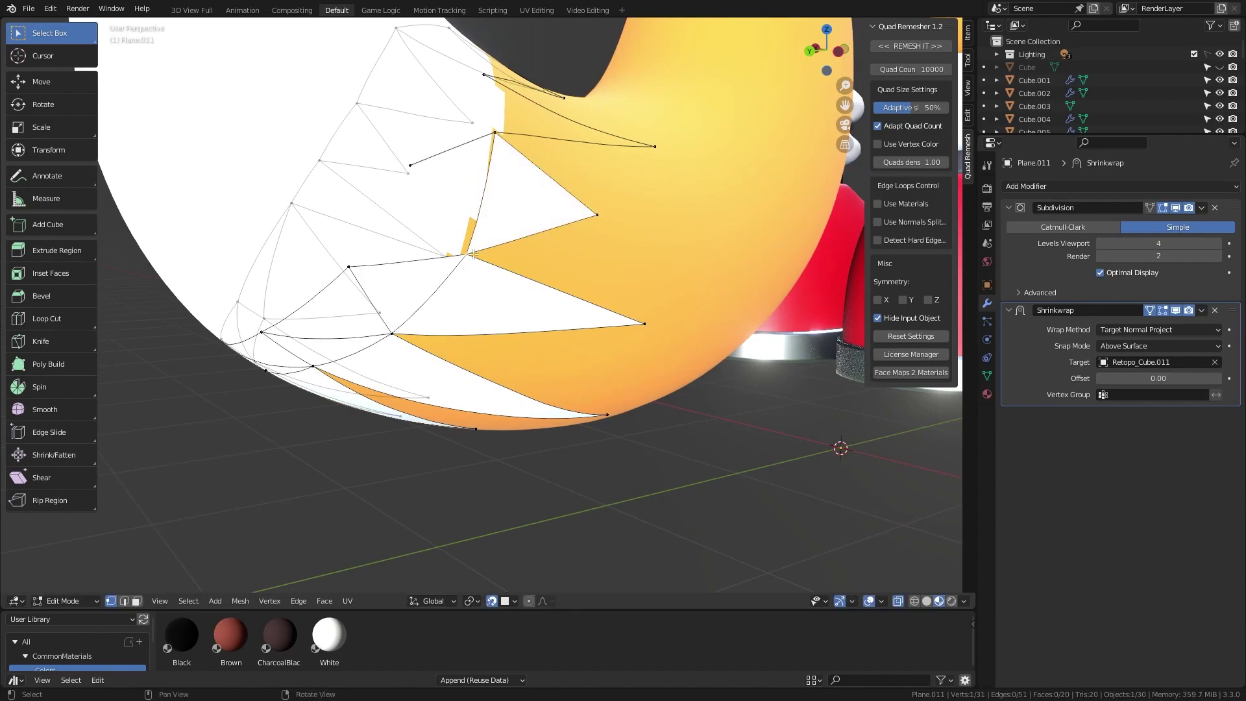
middle_drag(483, 196, 473, 248)
click(473, 248)
key(f)
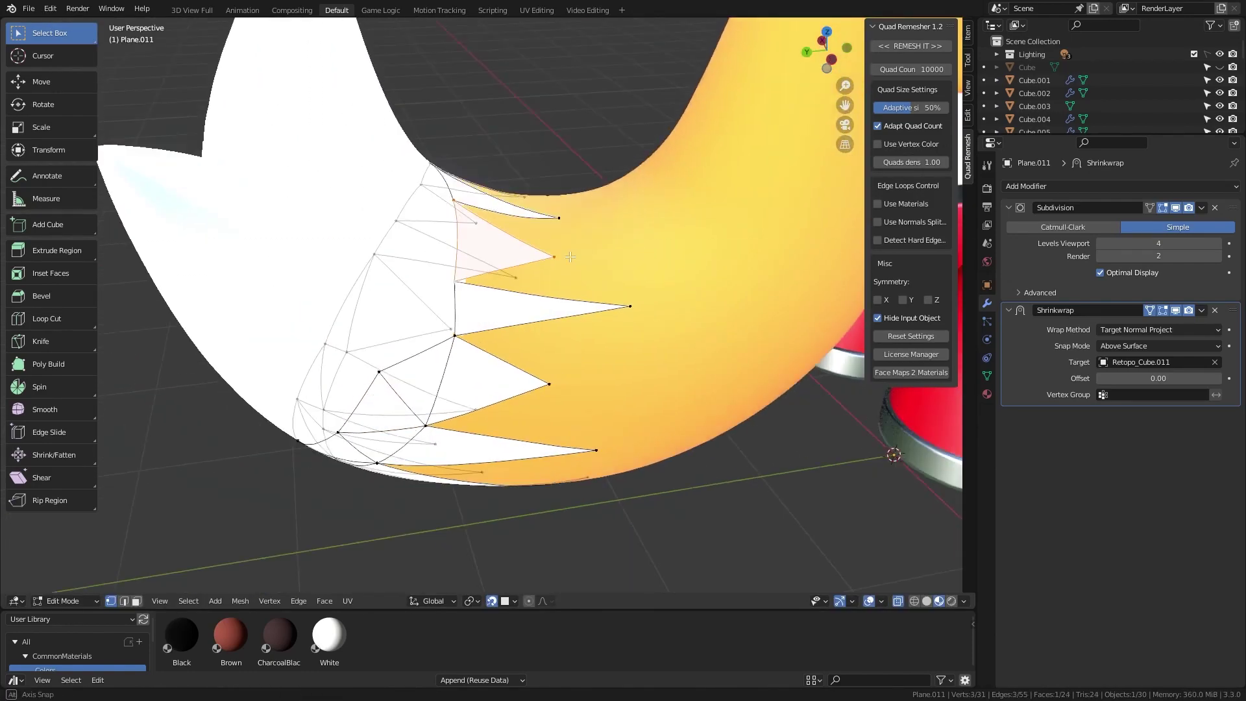
middle_drag(570, 256, 450, 269)
click(450, 268)
key(f)
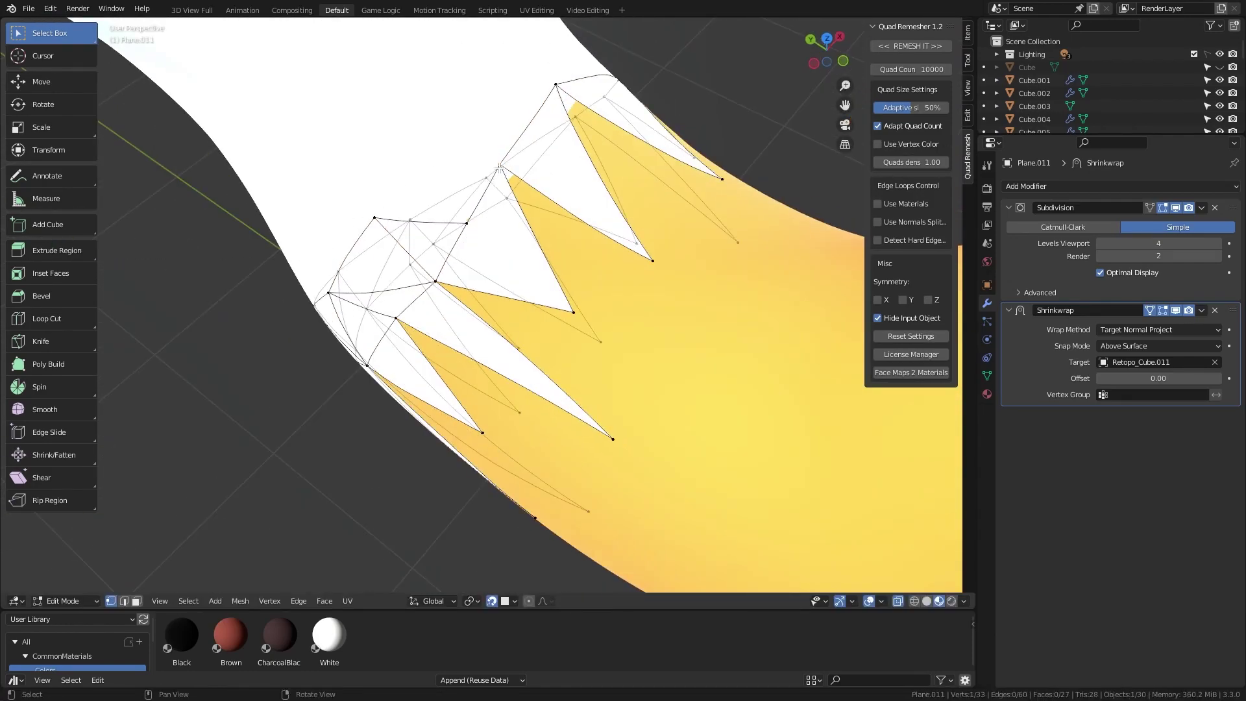
middle_drag(499, 167, 518, 208)
key(f)
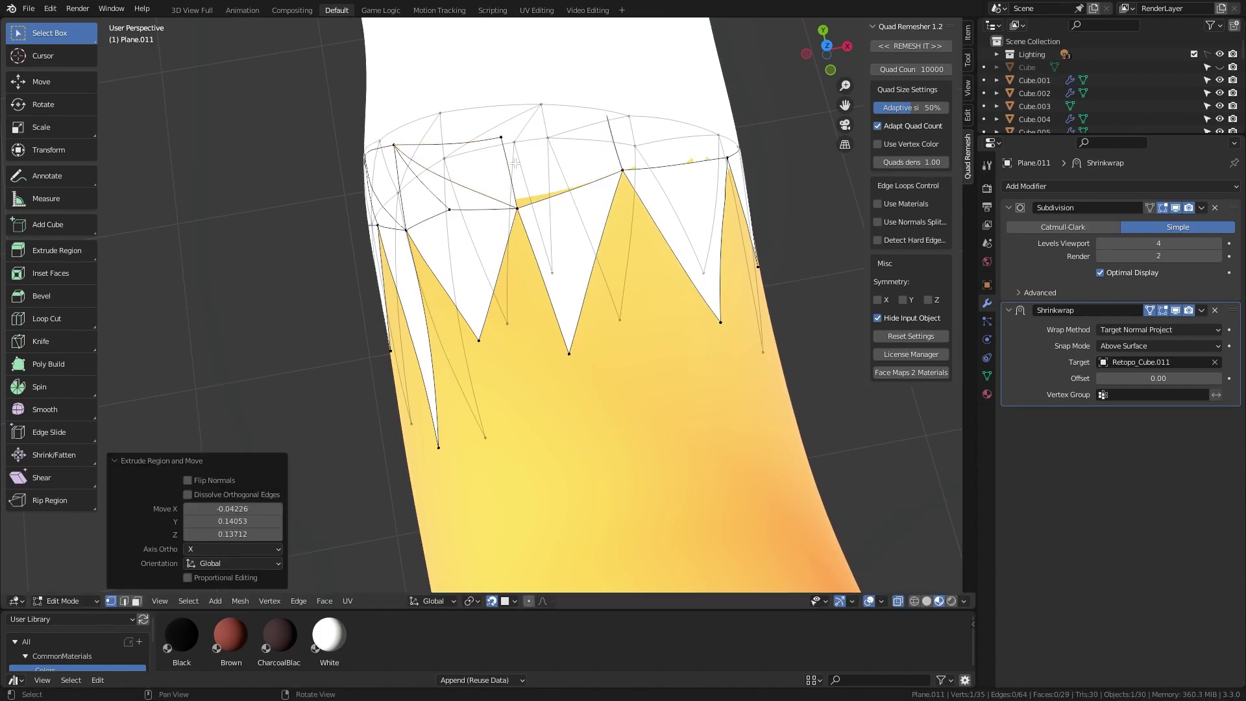
Fill faces to close the zigzag band and knife-cut across a patch face.
middle_drag(611, 111, 403, 388)
key(f)
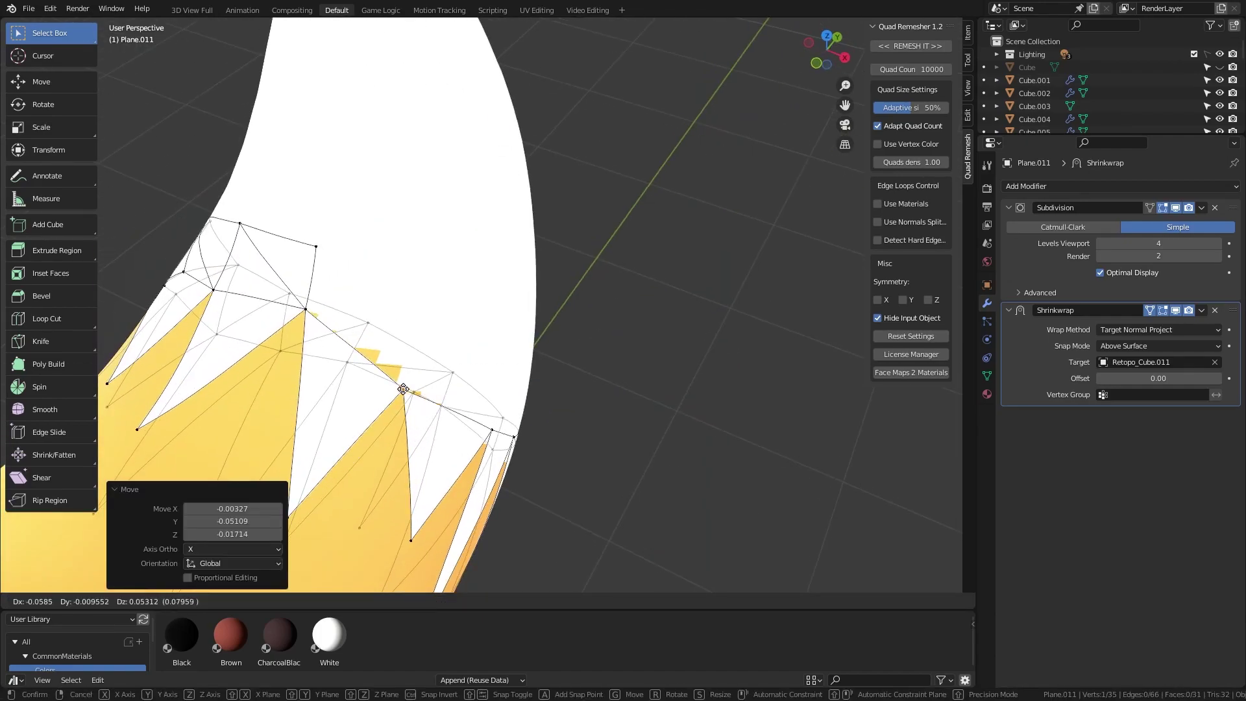
key(f)
mouse_move(410, 294)
middle_down()
mouse_move(500, 484)
mouse_move(454, 407)
middle_up()
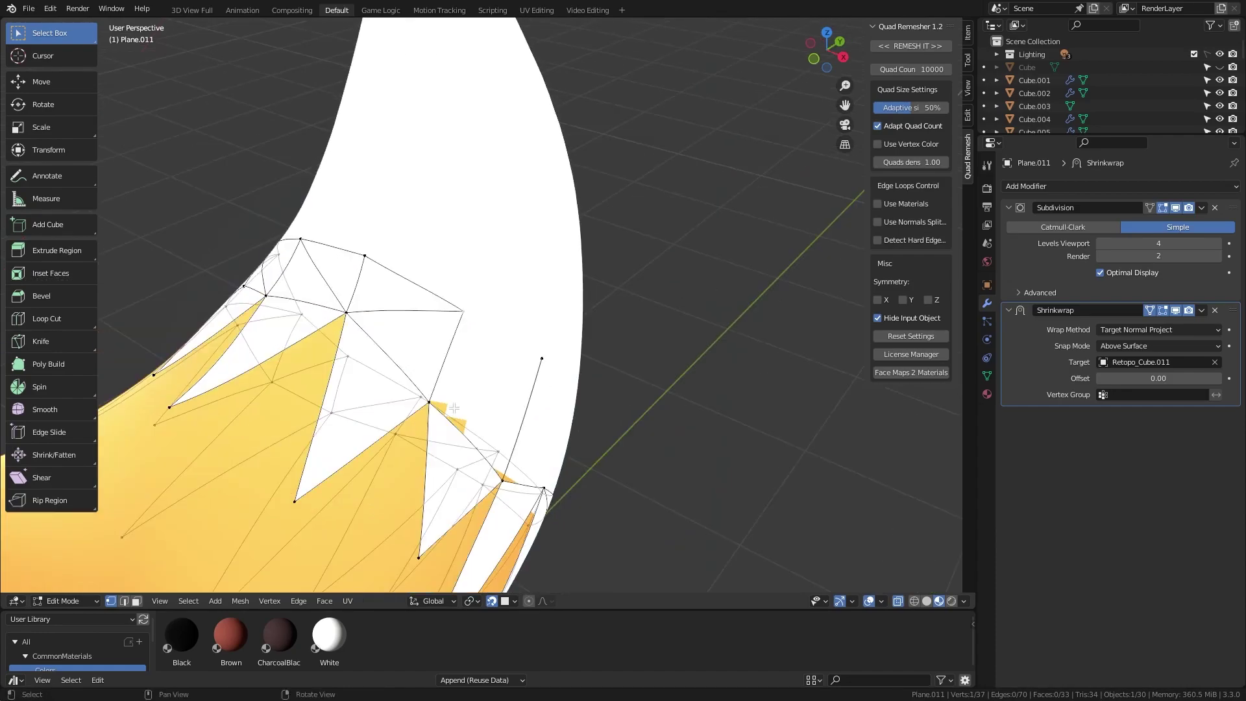
middle_drag(524, 473, 497, 380)
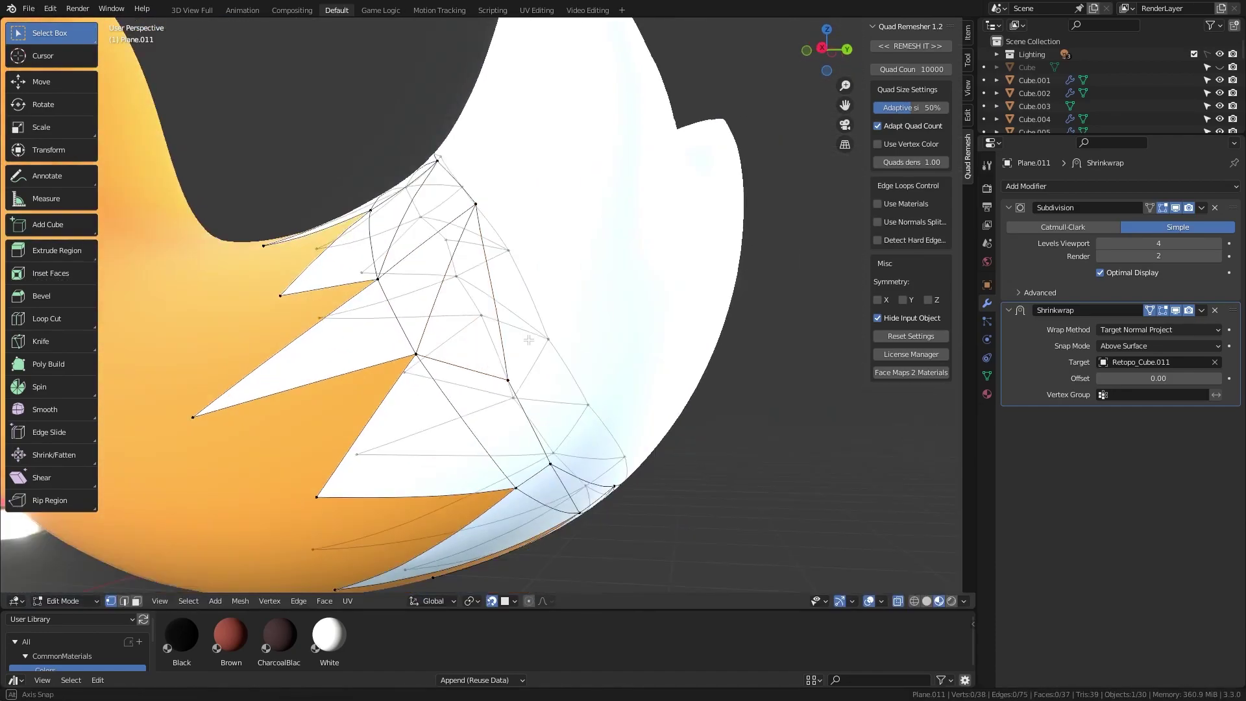
key(k)
key(Return)
Leave Edit Mode and add a DataTransfer modifier via F3 search.
key(Tab)
key(F3)
text(data)
key(Return)
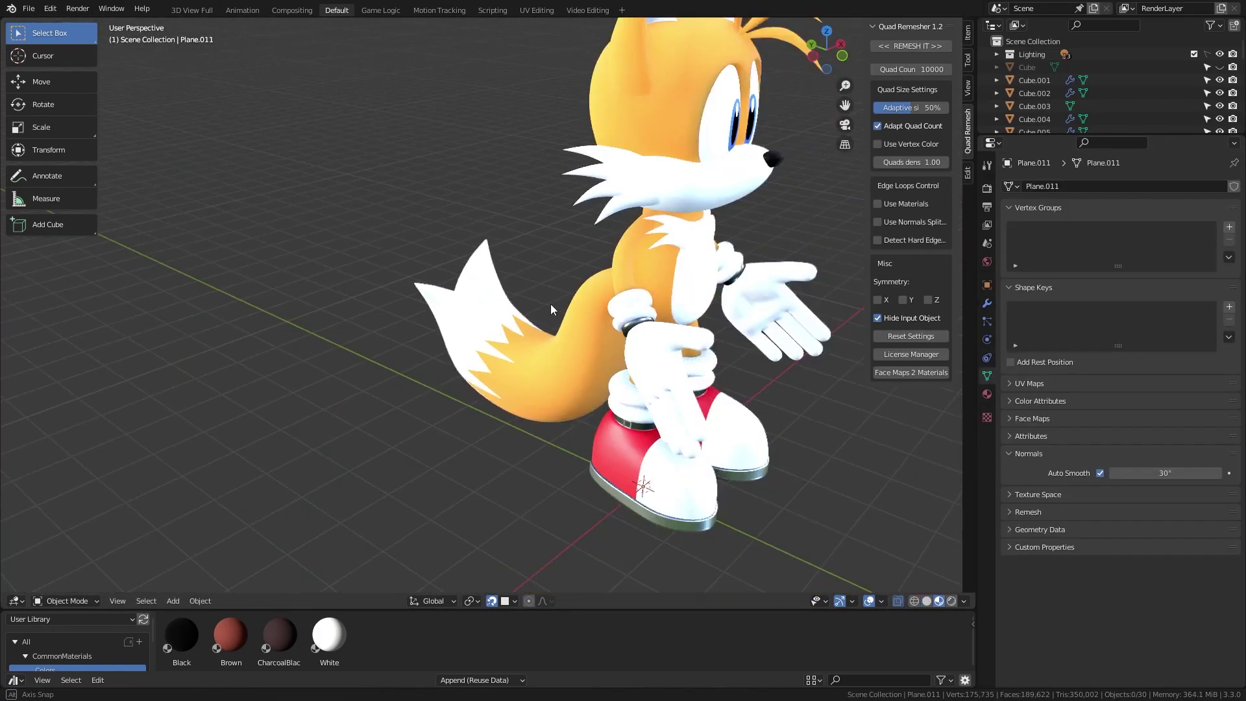
Rotate the tail about 3.46° around Z and move it 0.19 along X.
scroll(580, 289, up, 4)
click(489, 305)
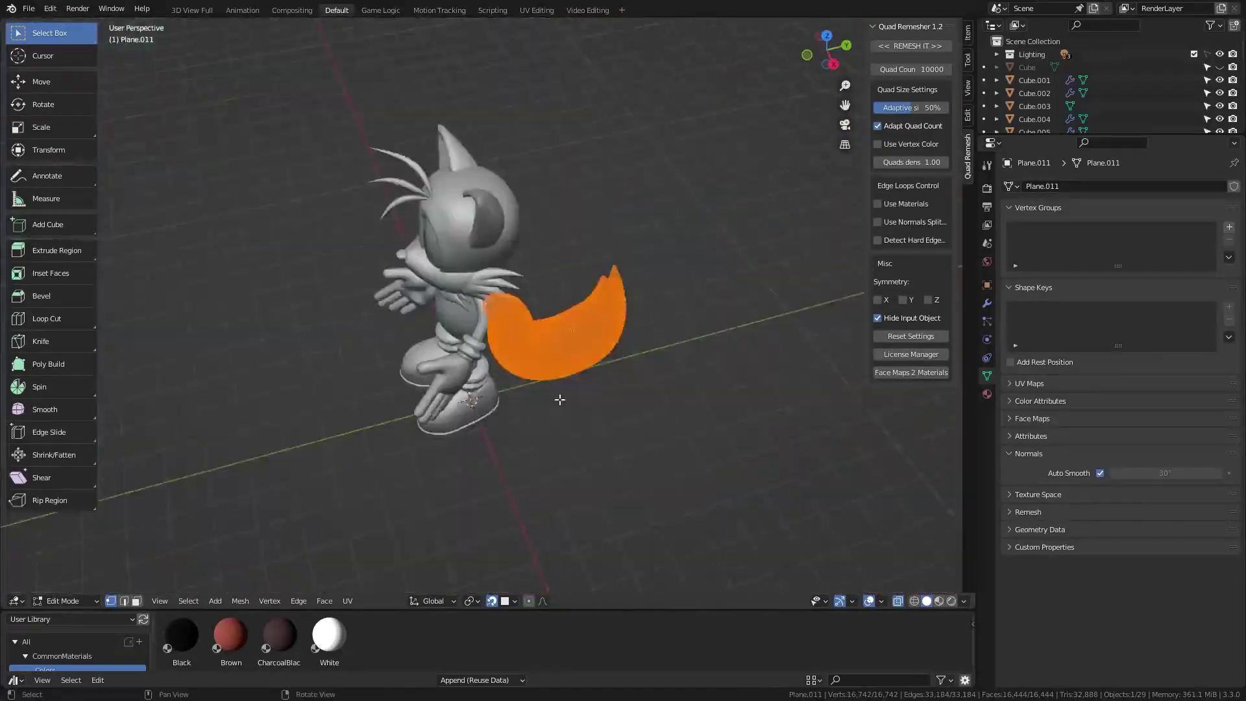
middle_drag(559, 399, 493, 506)
key(period)
click(493, 537)
key(r)
key(z)
click(530, 501)
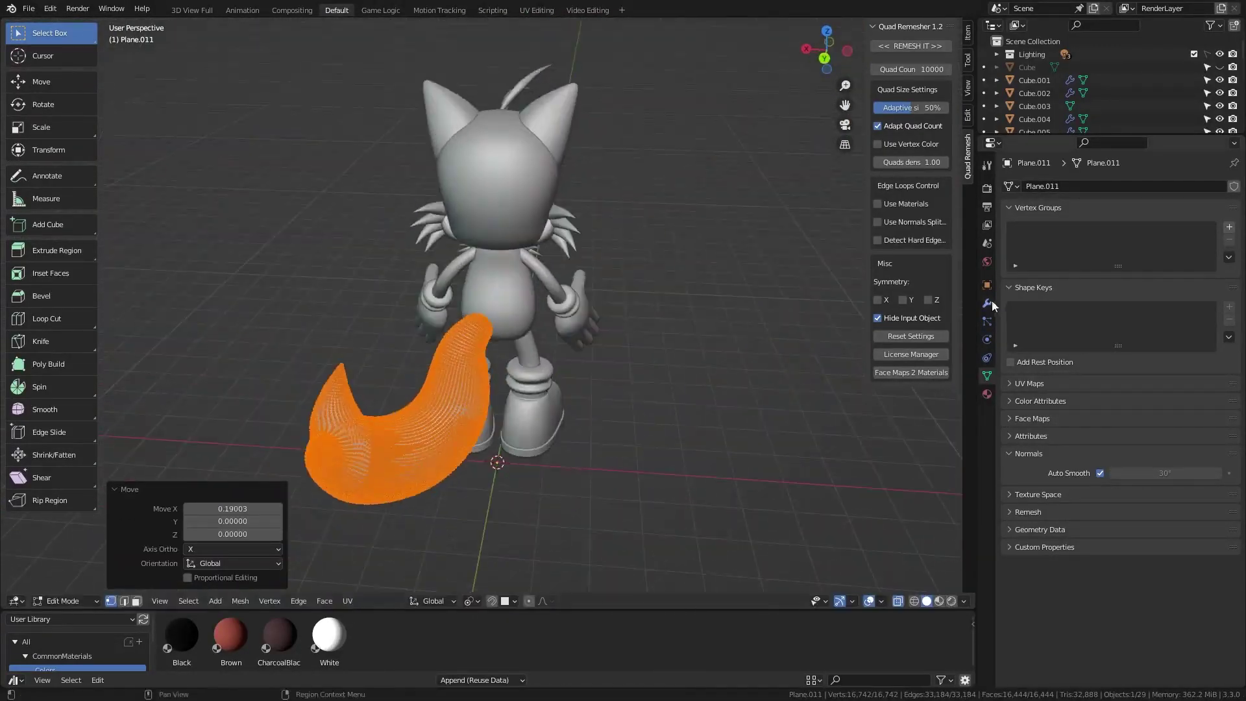
click(987, 303)
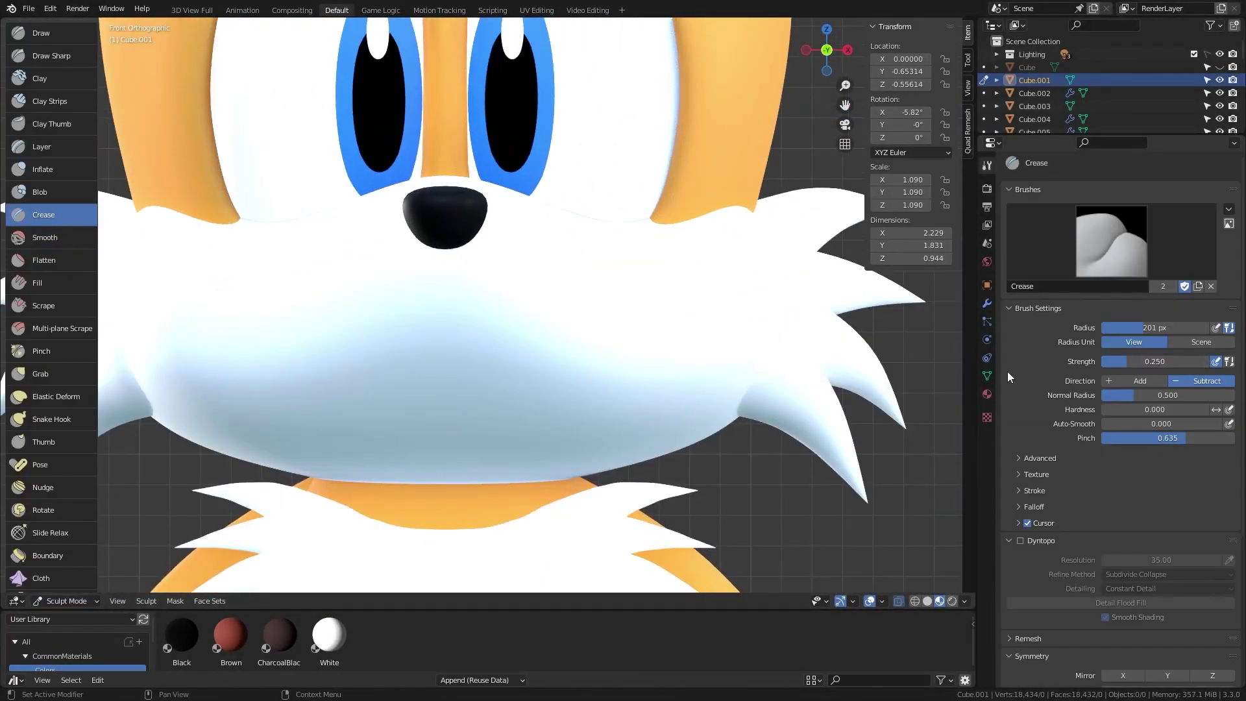
Zoom the view out around the head's muzzle.
scroll(1008, 371, down, 5)
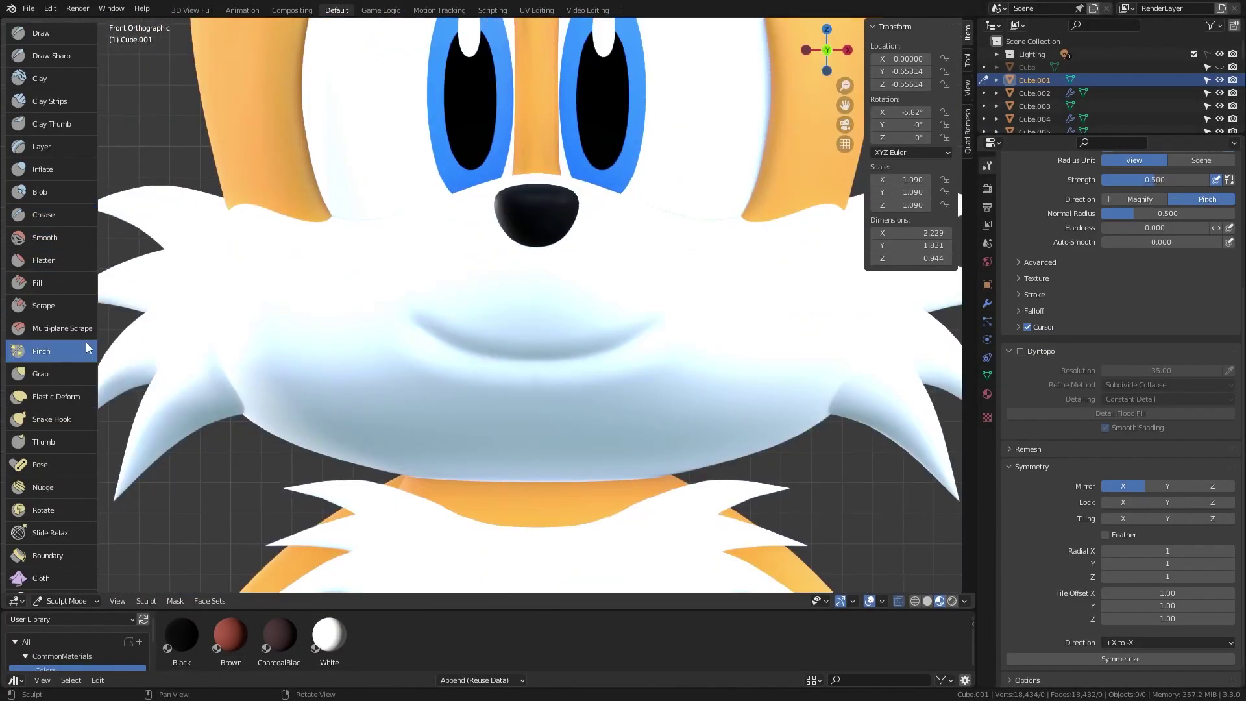